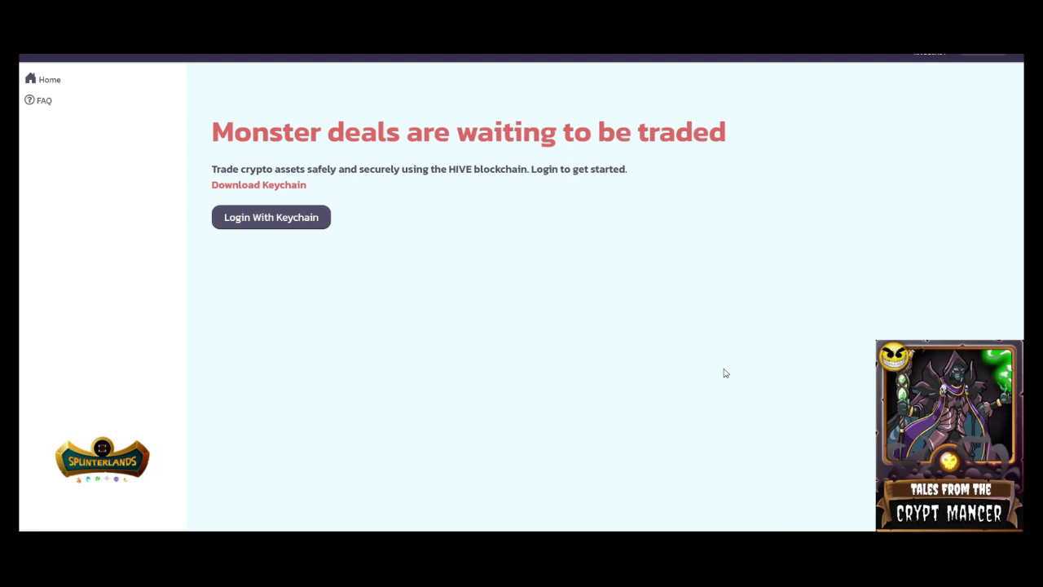
- Log in with Keychain and join the existing lobby in live trading
left_click(307, 224)
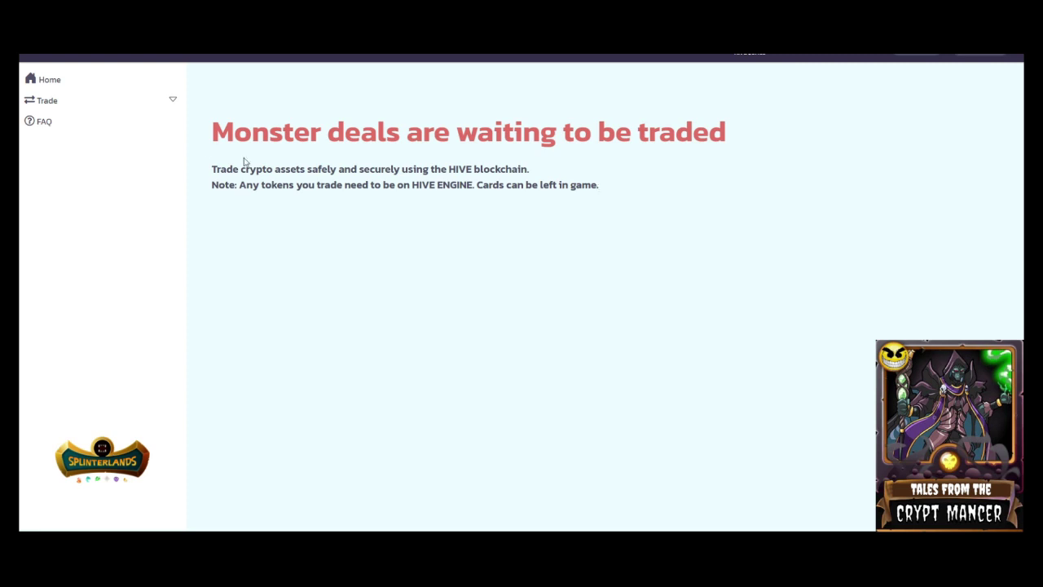
left_click(47, 101)
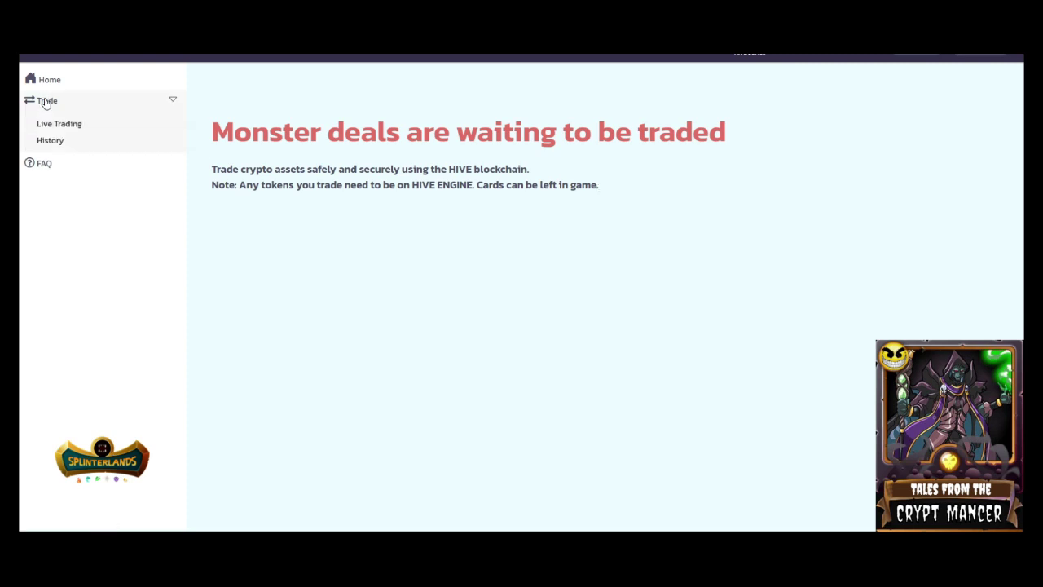
left_click(71, 125)
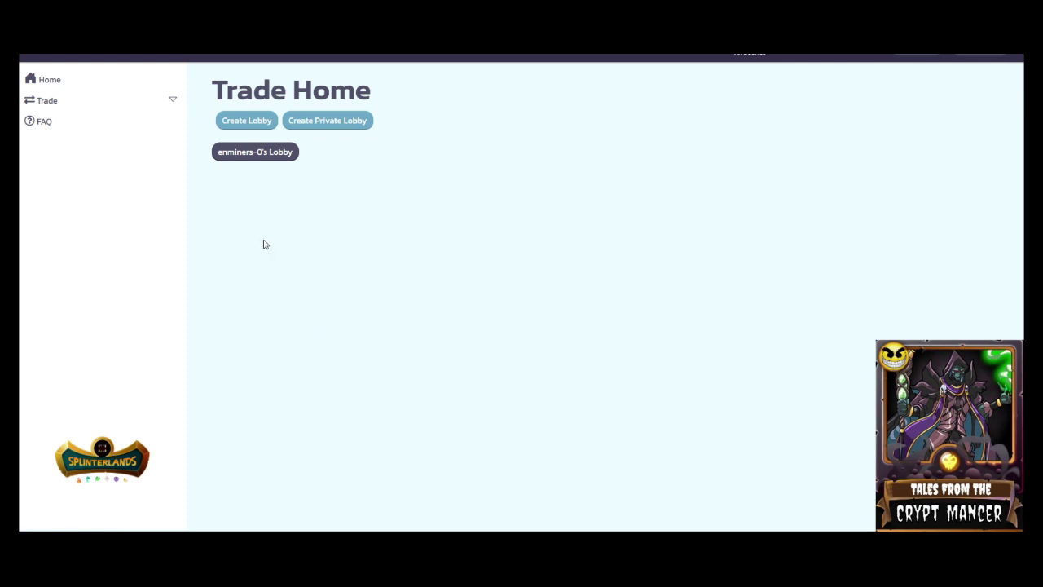
left_click(265, 158)
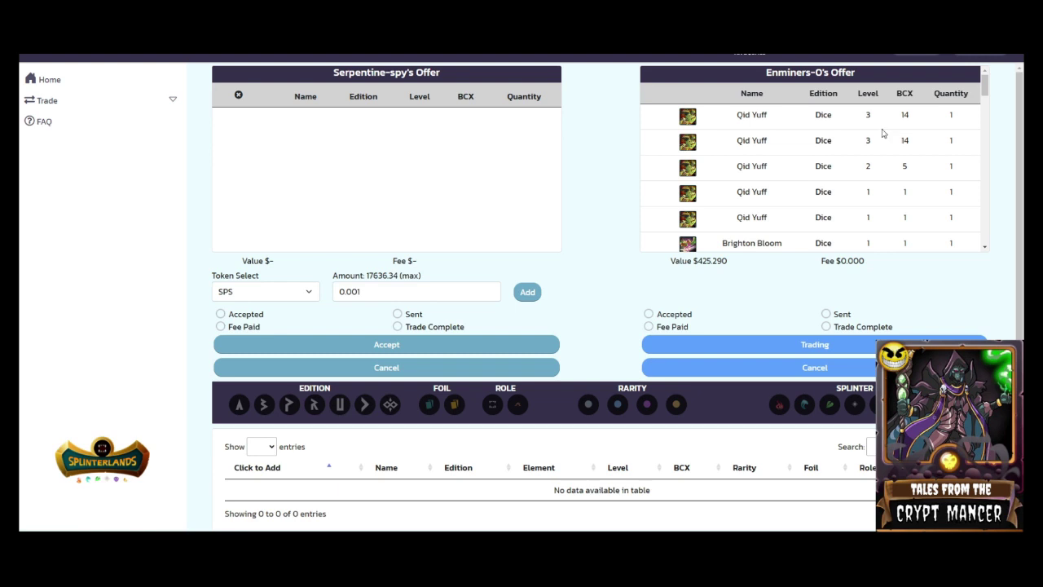
- Review the full list of Qid Yuff and Brighton Bloom cards in the other trader's offer
scroll(882, 134, "down", 5)
scroll(879, 145, "down", 10)
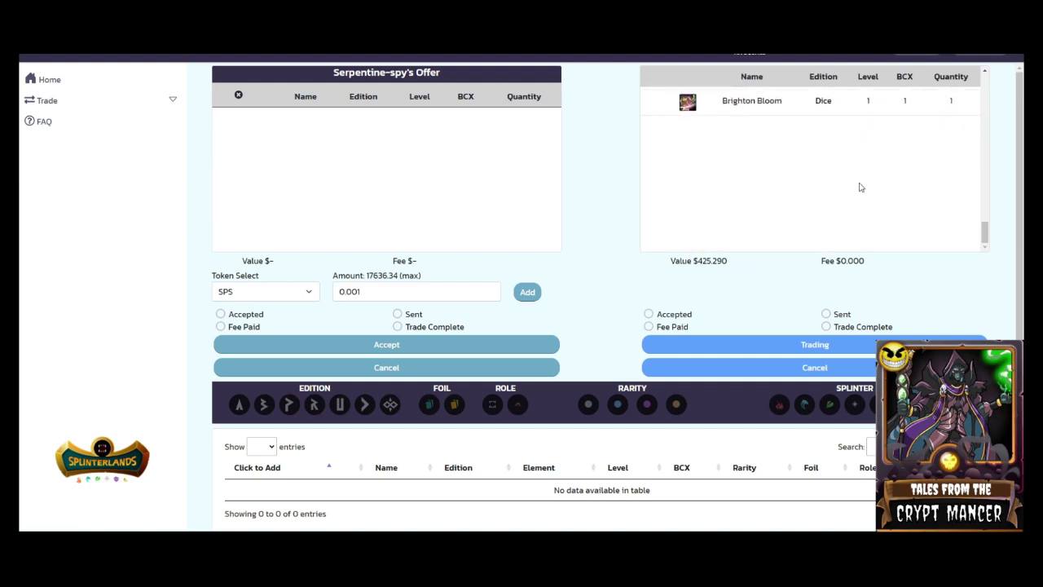
scroll(860, 187, "up", 5)
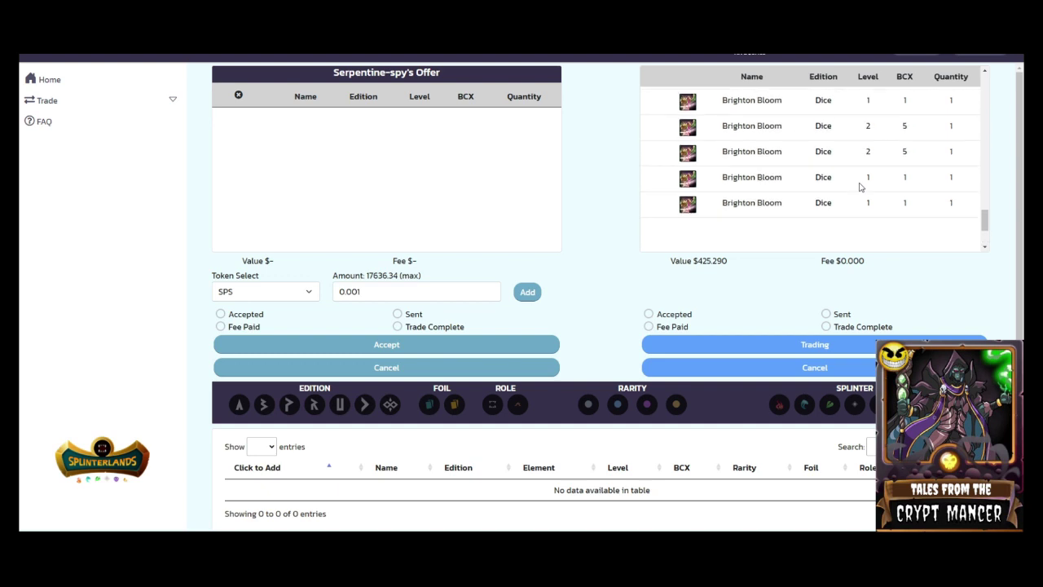
scroll(860, 187, "up", 5)
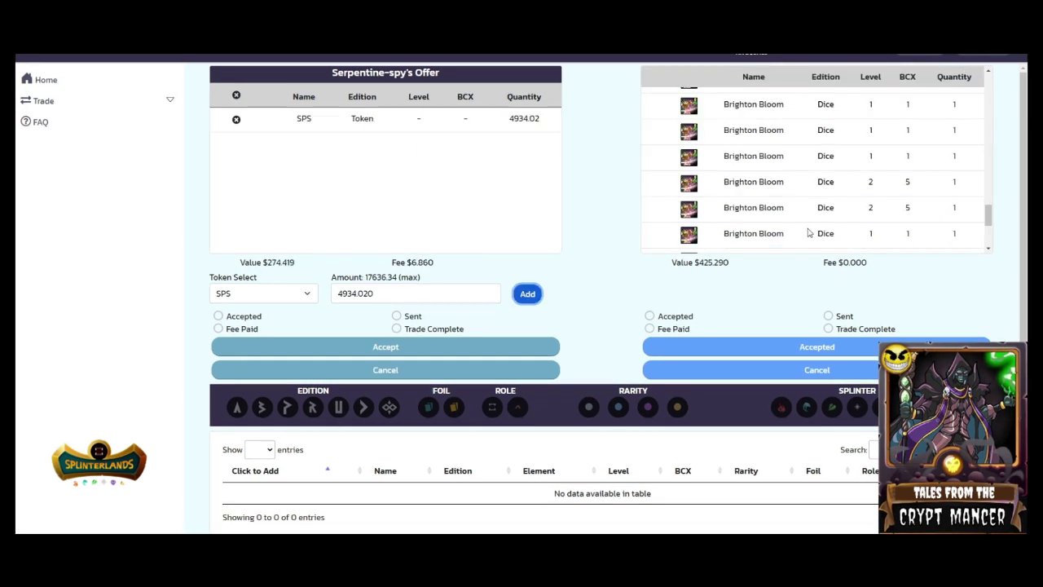
scroll(809, 233, "up", 5)
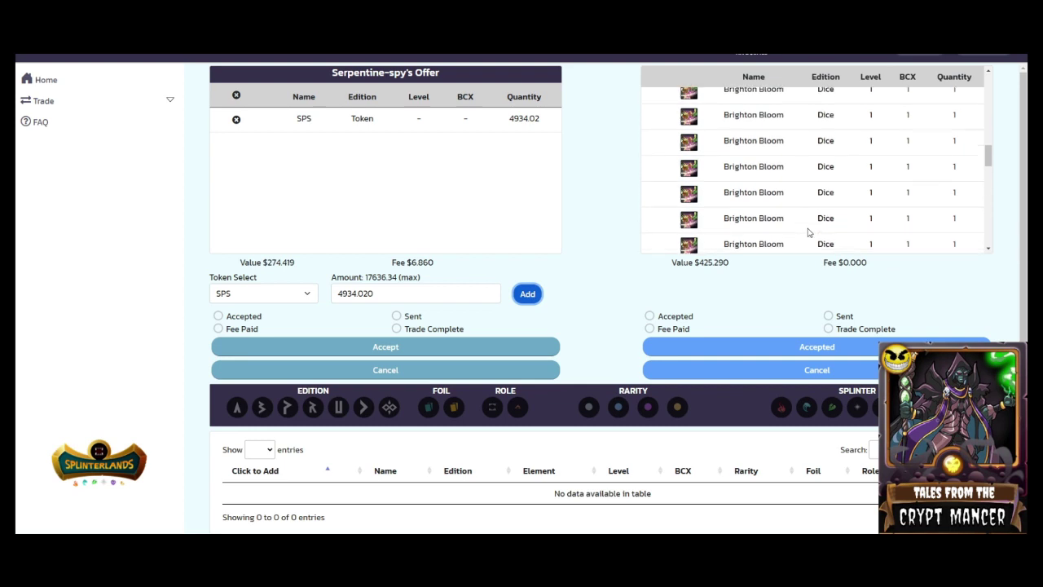
scroll(808, 233, "up", 5)
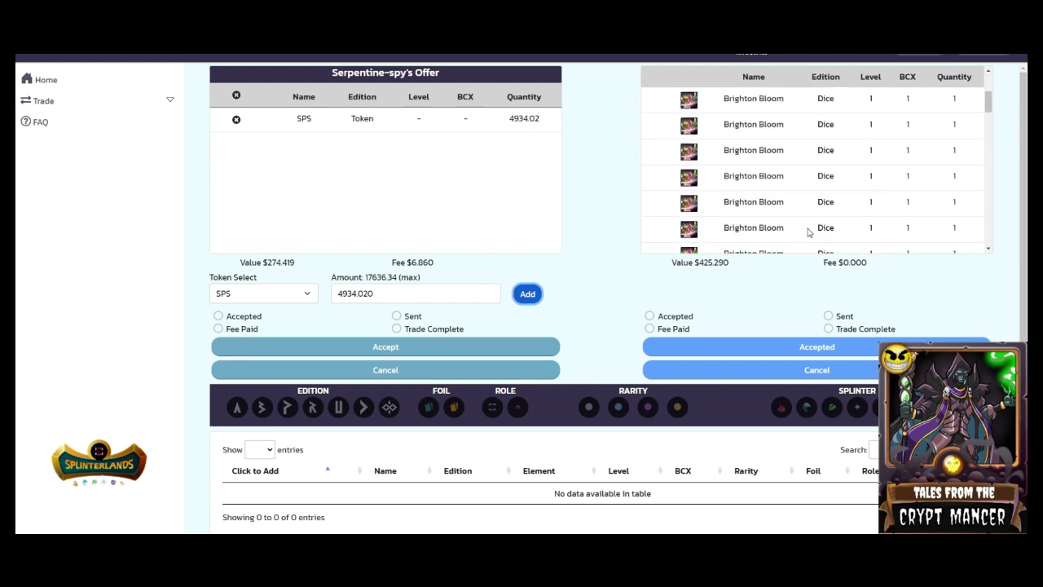
scroll(808, 233, "up", 3)
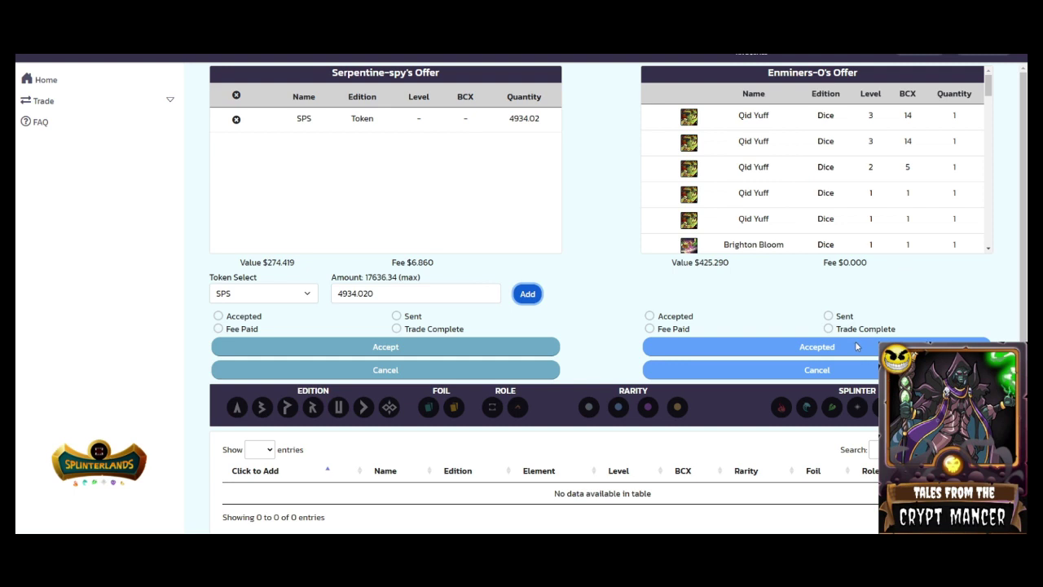
- Accept and confirm the trade of 4934.02 SPS for the other trader's cards
left_click(363, 346)
left_click(411, 348)
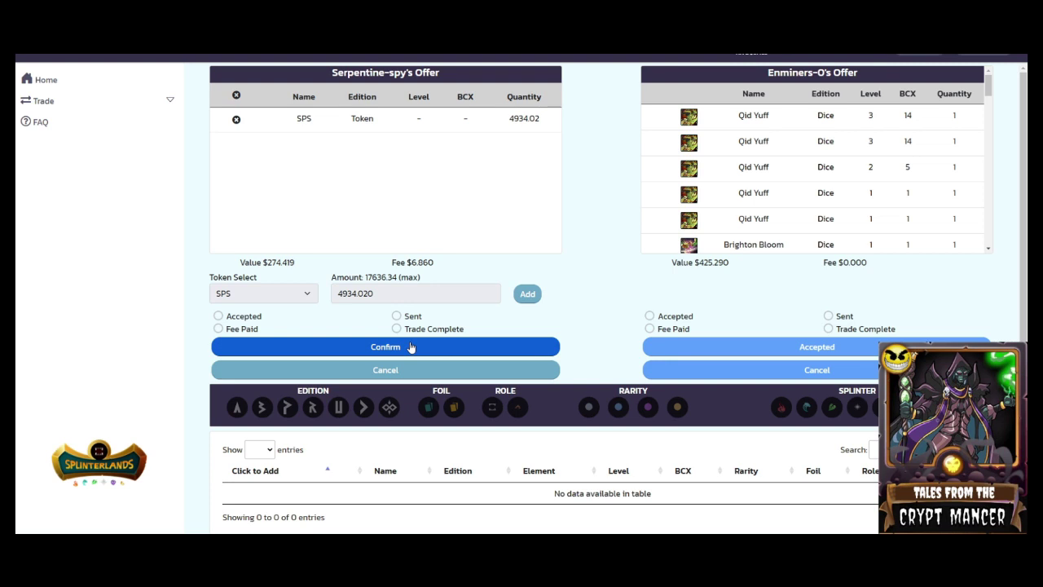
scroll(434, 394, "down", 1)
left_click(397, 342)
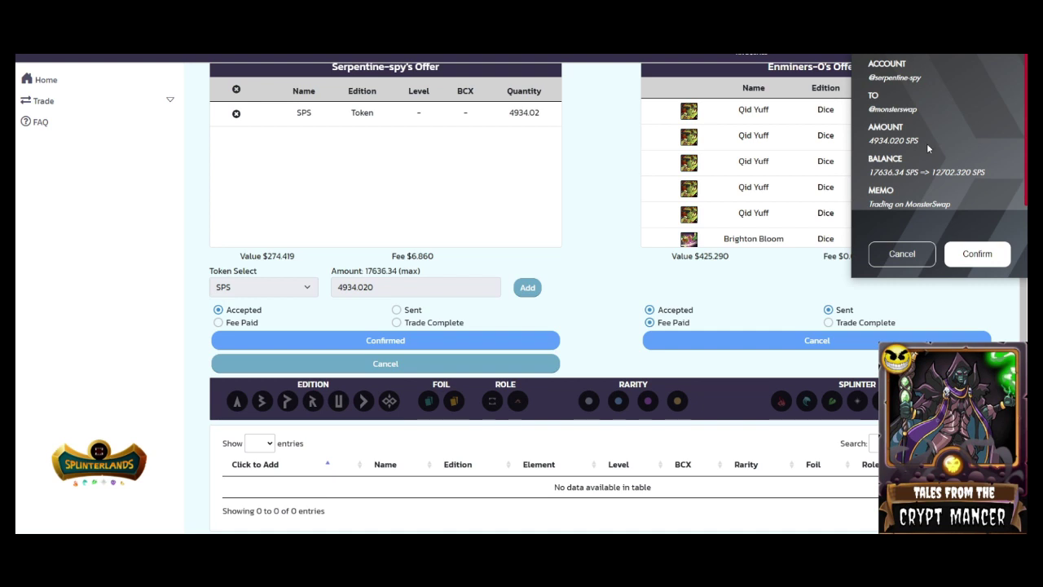
- Authorize the Keychain transfer of 4934.020 SPS to monsterswap and dismiss the result notice
scroll(926, 142, "down", 1)
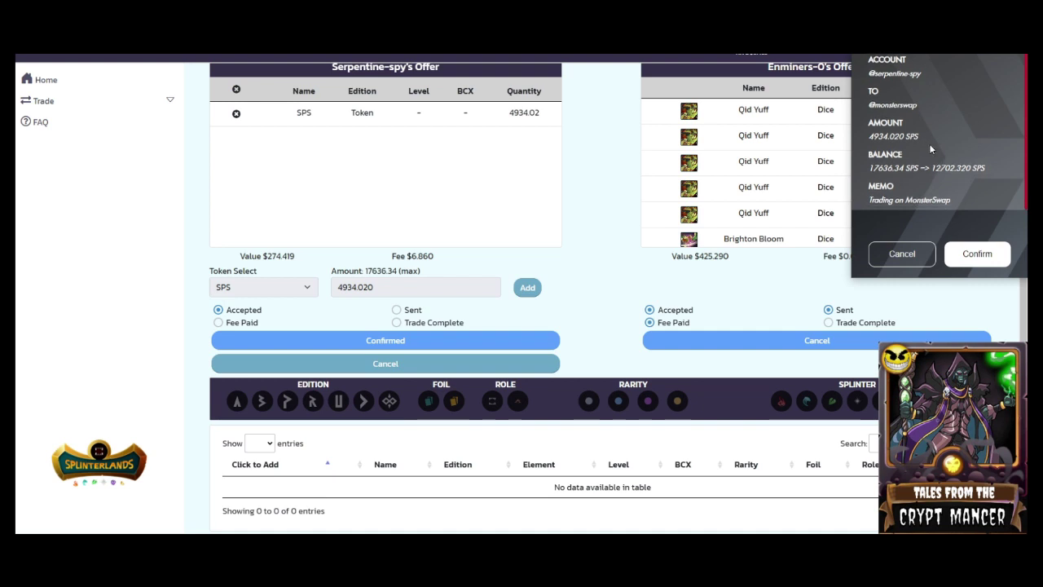
left_click(977, 254)
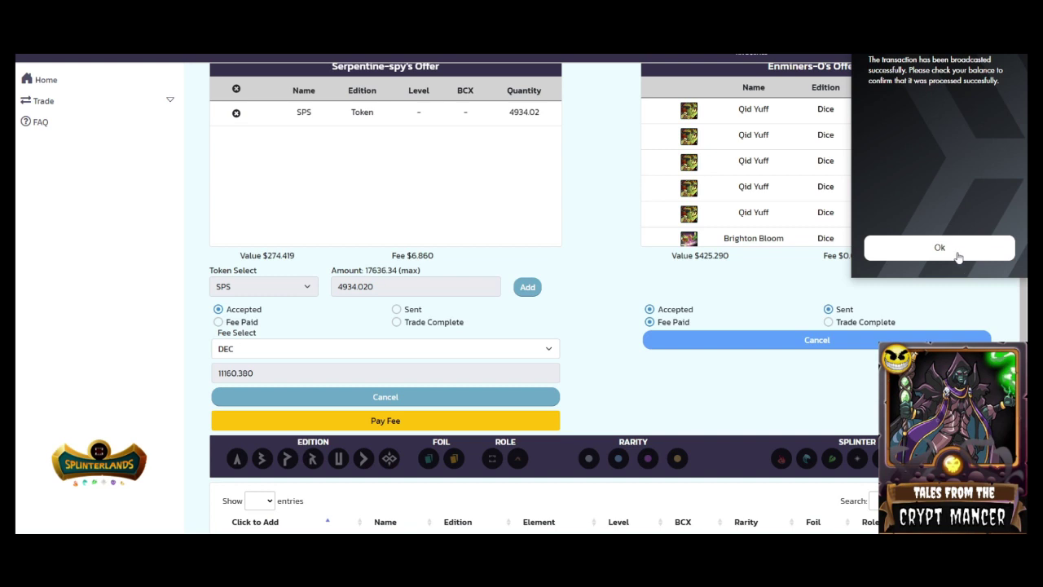
left_click(955, 255)
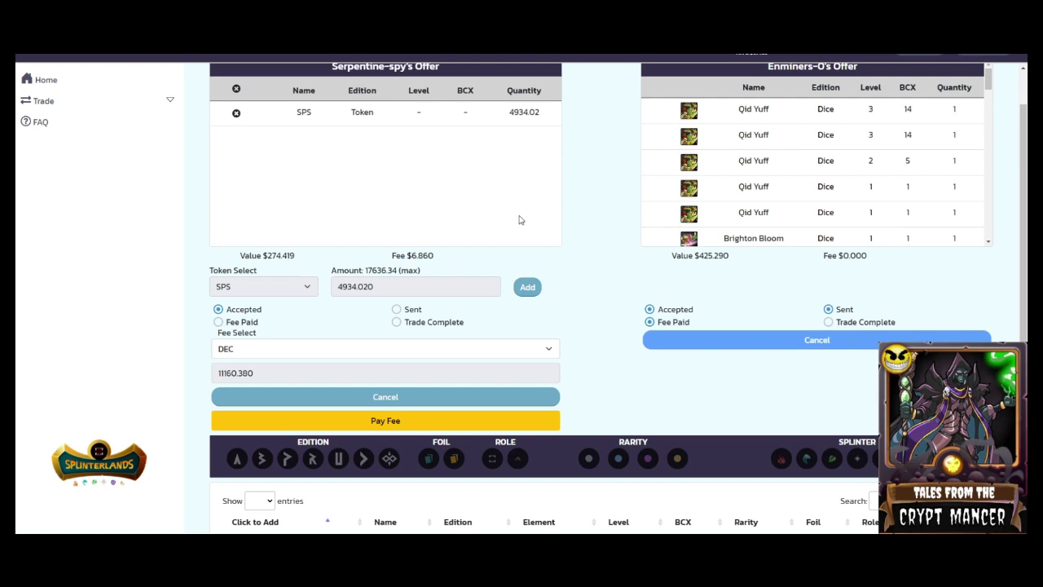
- Try to pay the trade fee of 11160.380 DEC
scroll(538, 234, "down", 1)
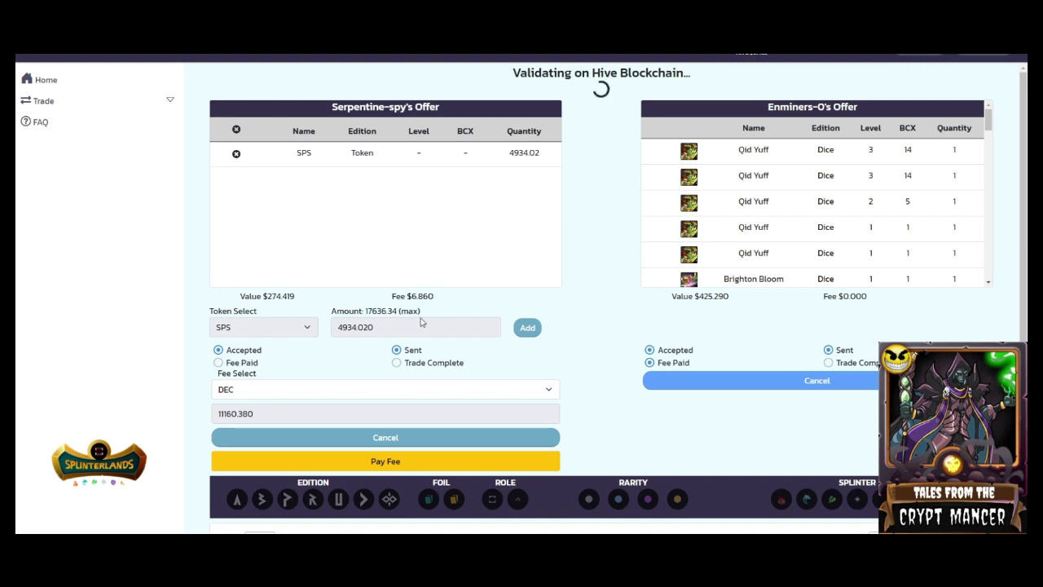
left_click(391, 463)
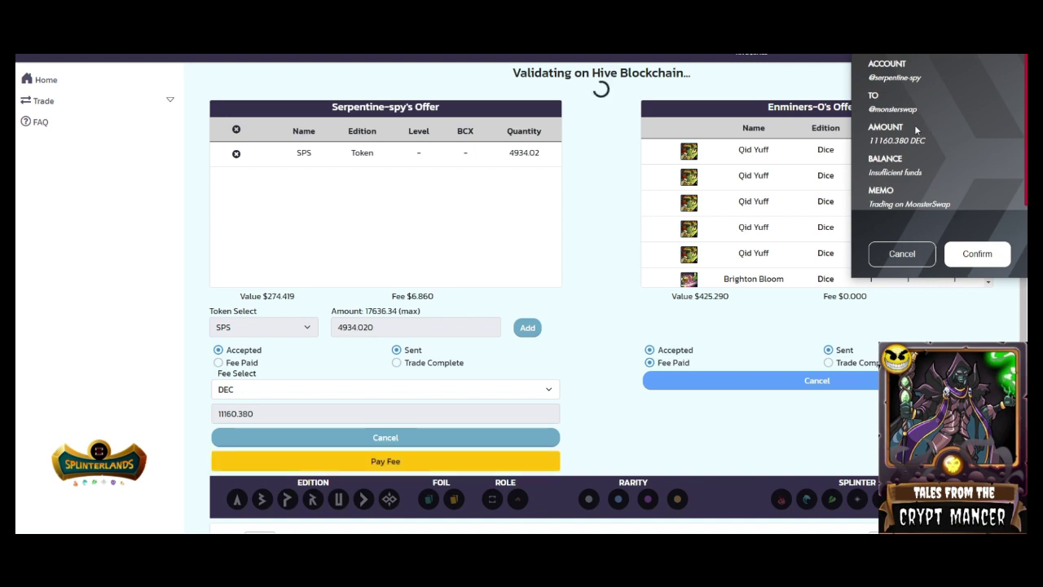
scroll(919, 151, "down", 1)
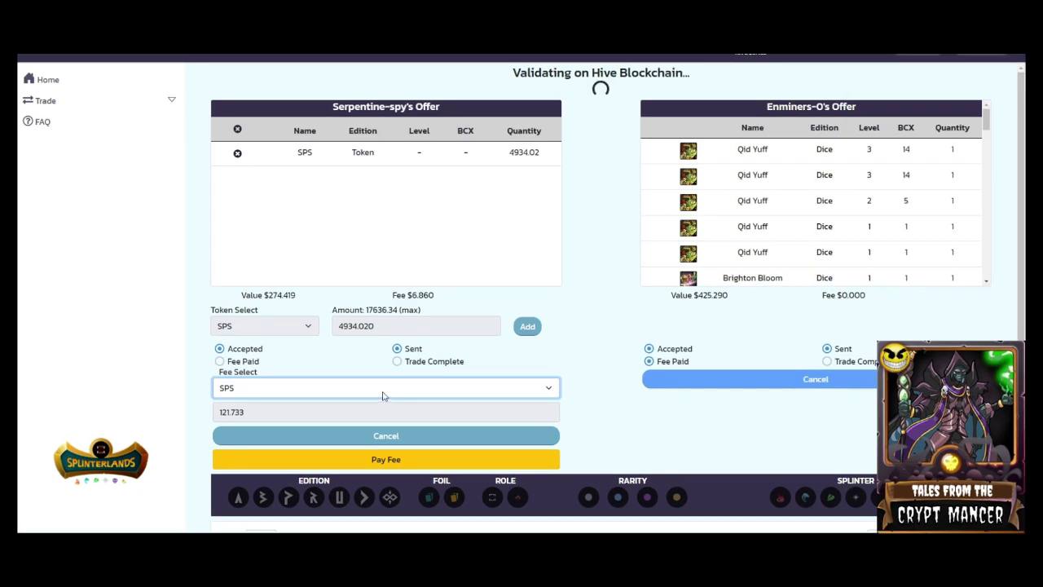
- Choose SPS as the fee token, pay the 121.733 SPS trade fee and authorize the transfer in Keychain
left_click(382, 396)
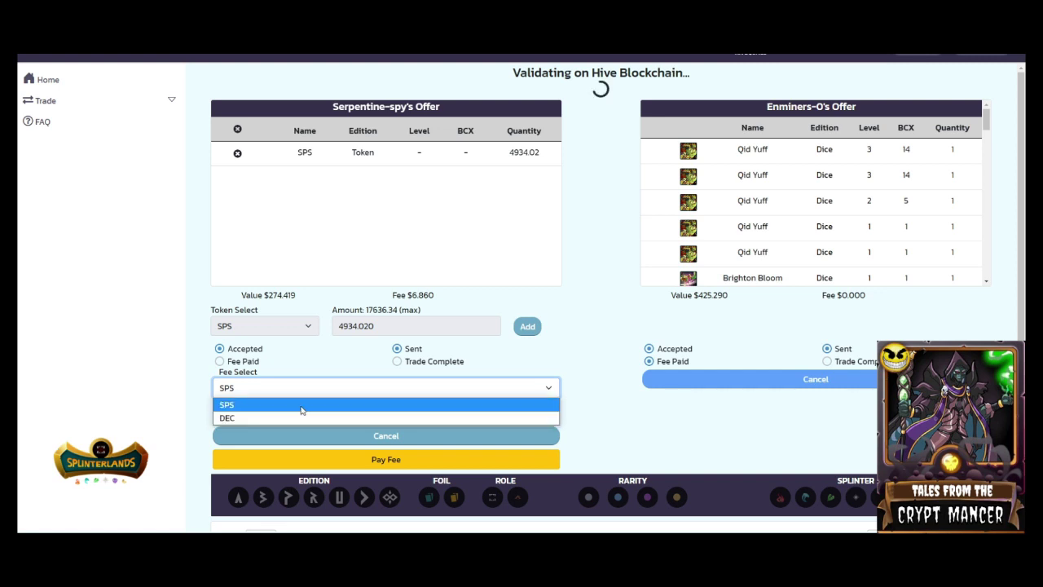
left_click(301, 406)
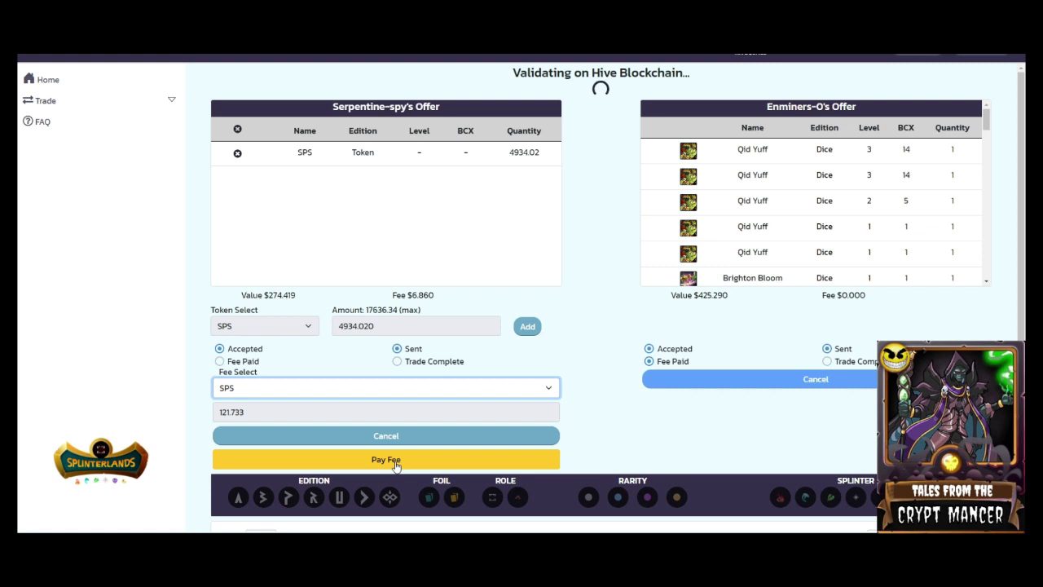
left_click(397, 461)
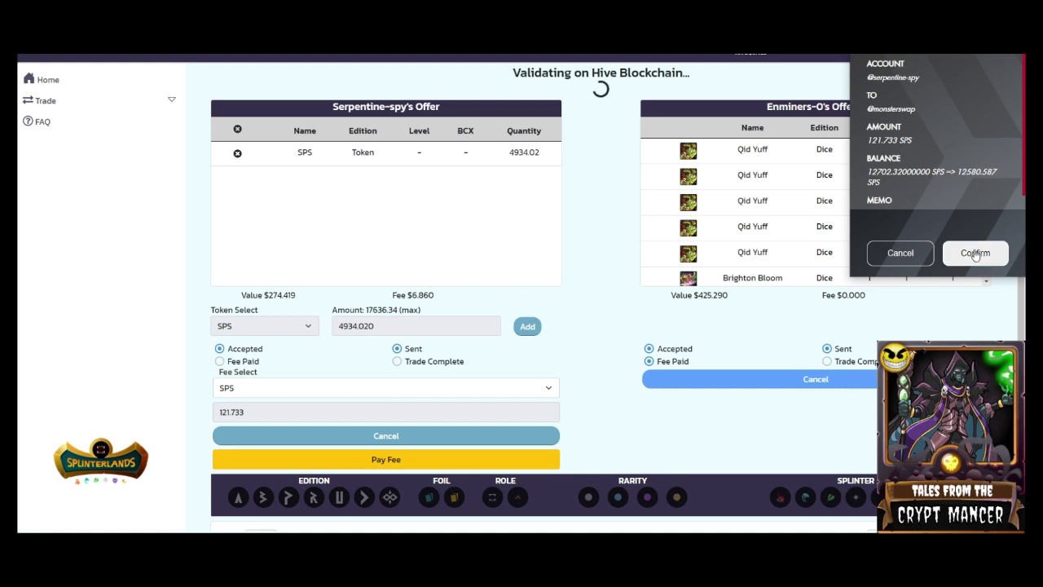
left_click(975, 253)
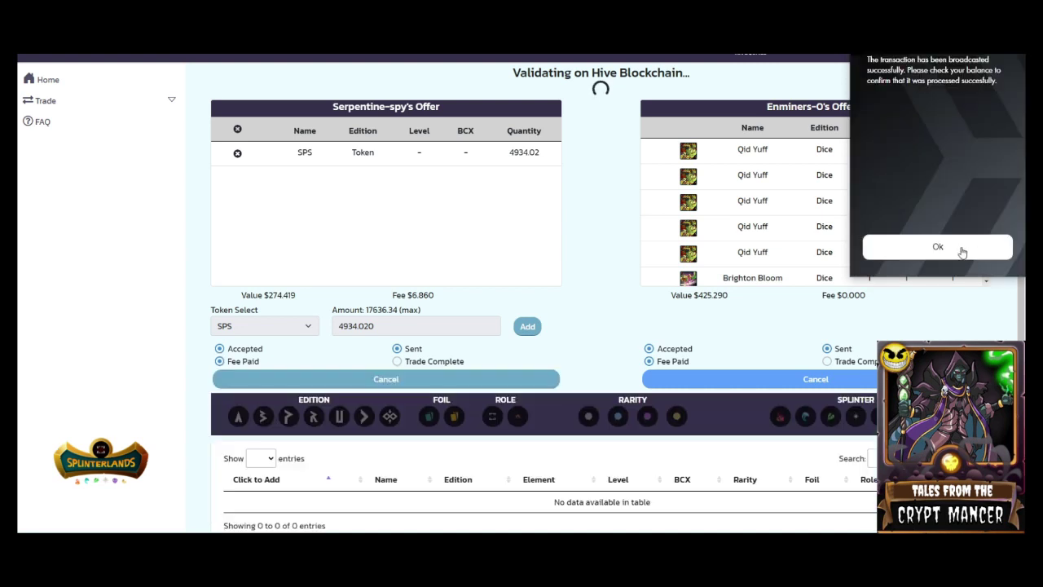
left_click(962, 252)
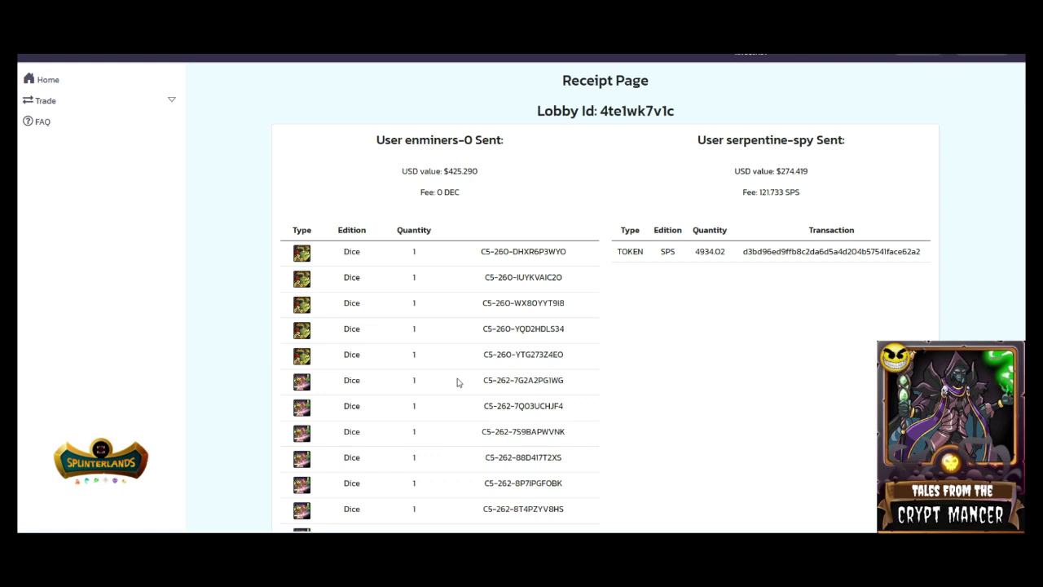
left_click_drag(588, 399, 630, 456)
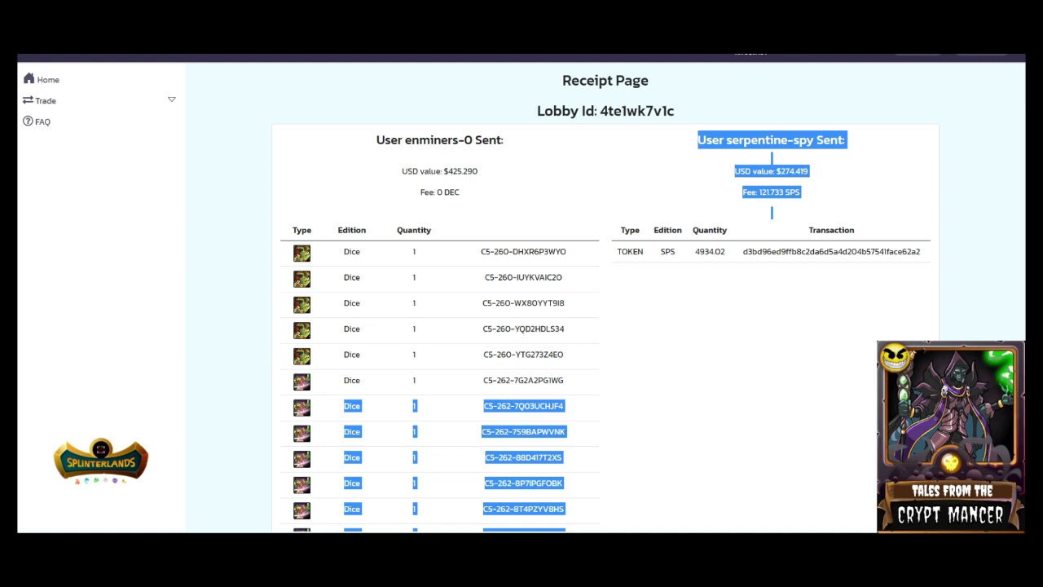
left_click(913, 392)
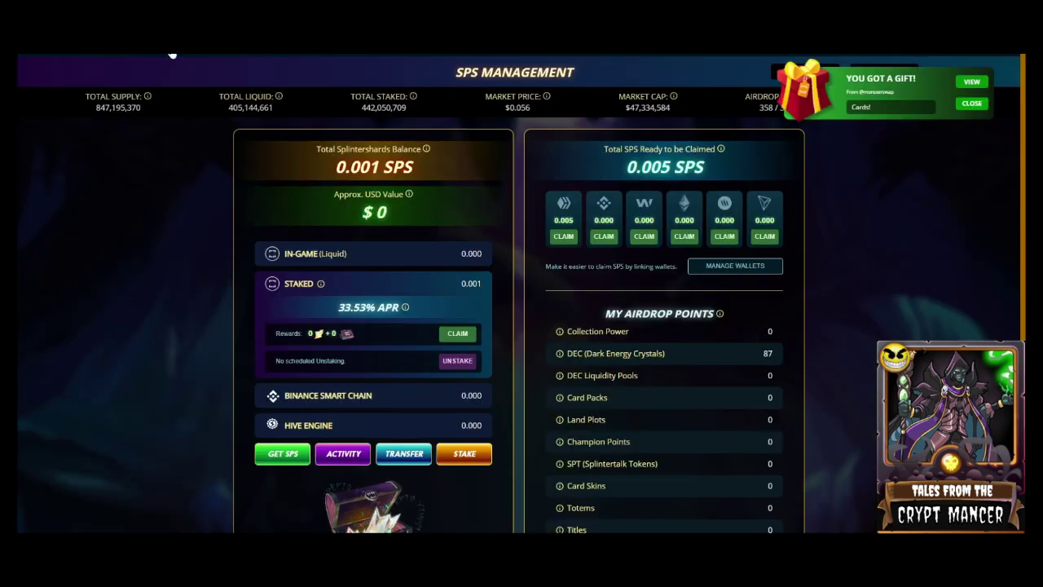
- View the card gift from monsterswap in Splinterlands, browse through its received cards and close the gift window
left_click(972, 82)
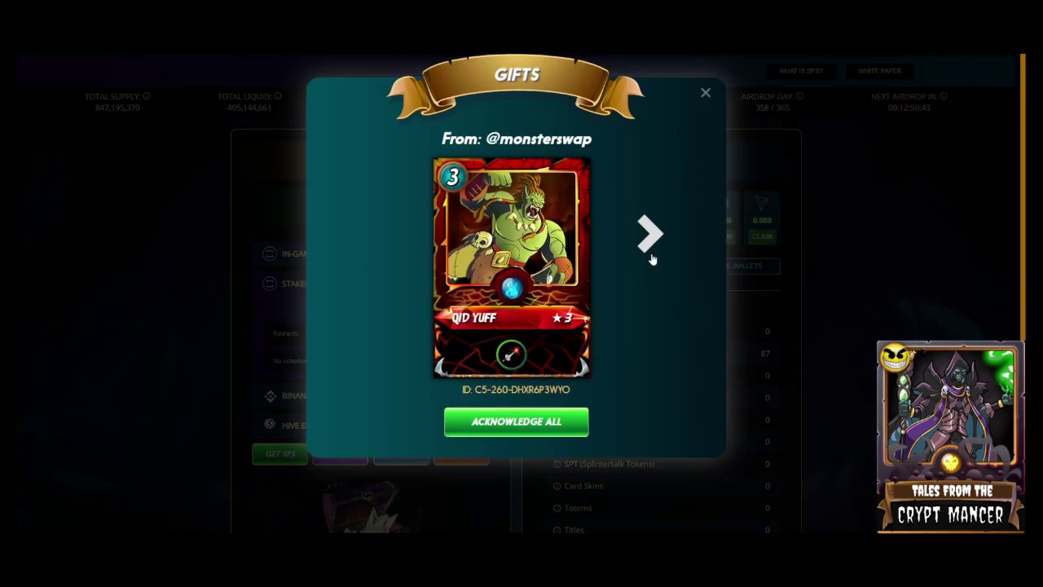
left_click(651, 234)
left_click(651, 235)
left_click(651, 234)
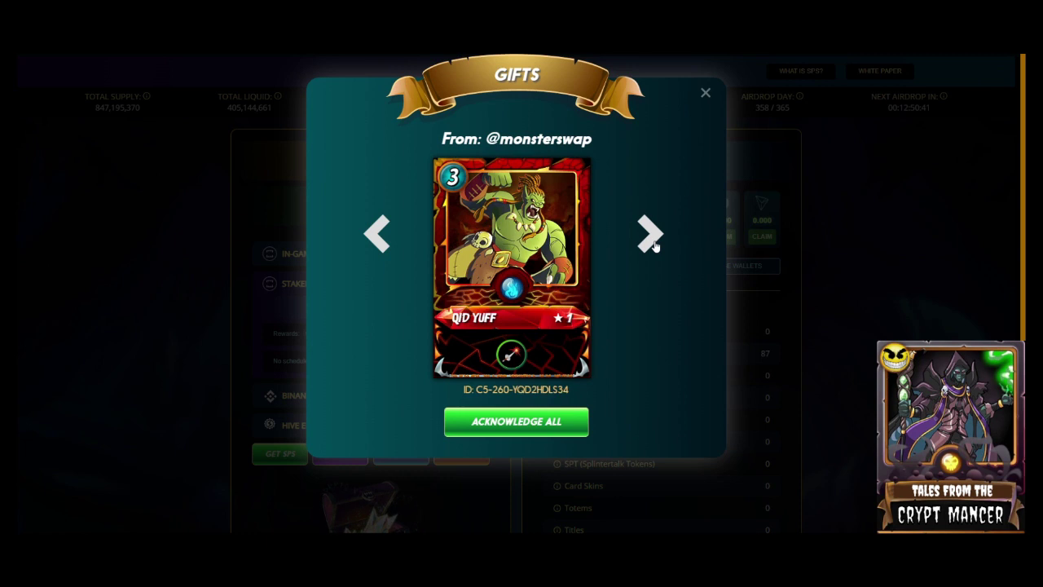
left_click(651, 234)
left_click(652, 242)
left_click(652, 242)
left_click(651, 242)
left_click(652, 242)
left_click(651, 238)
left_click(652, 238)
left_click(651, 238)
left_click(652, 238)
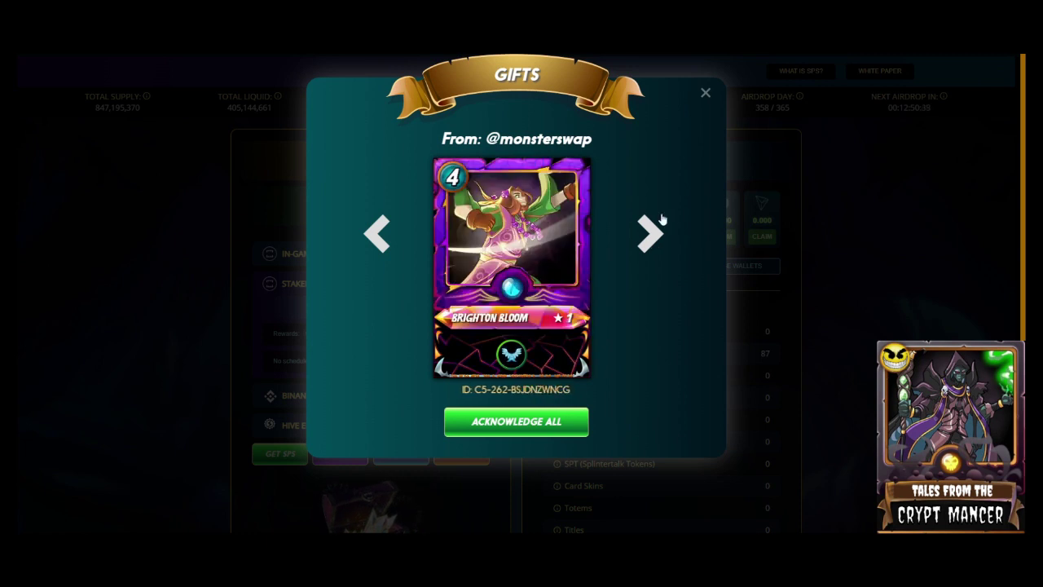
left_click(705, 93)
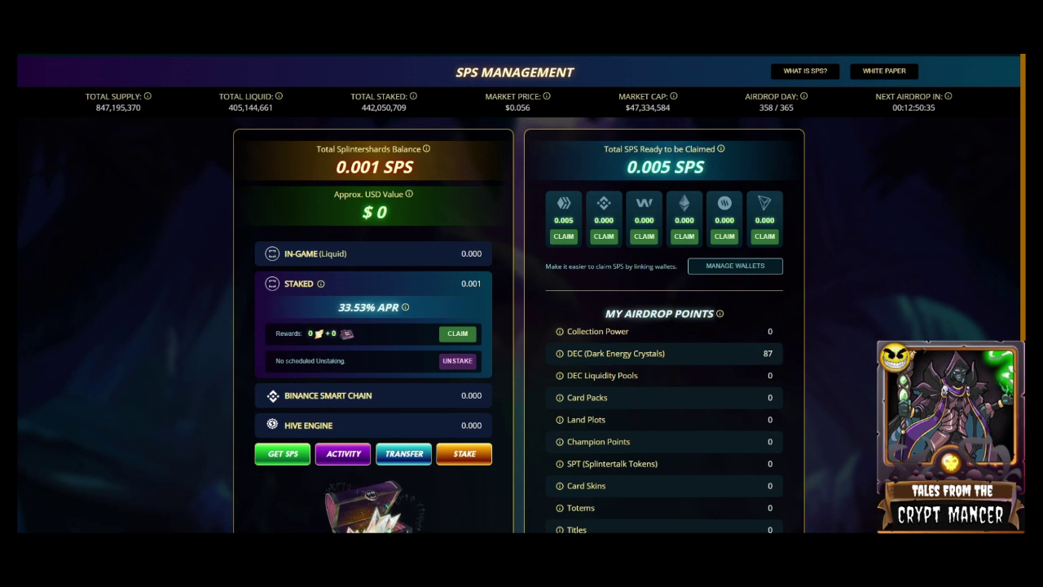
- Filter the card collection to owned cards and check the received Qid Yuff copies
left_click(351, 49)
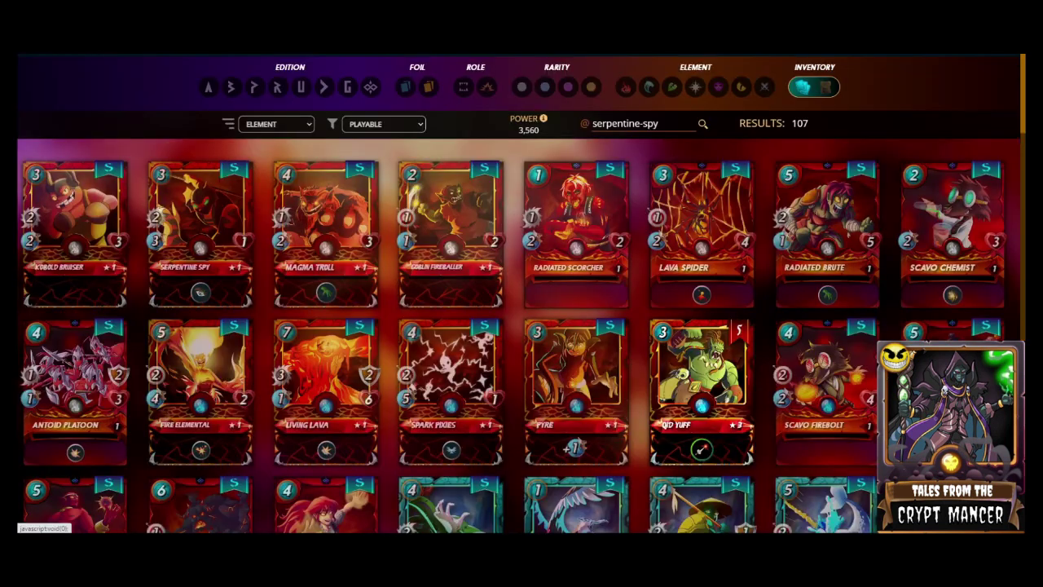
left_click(351, 125)
left_click(390, 157)
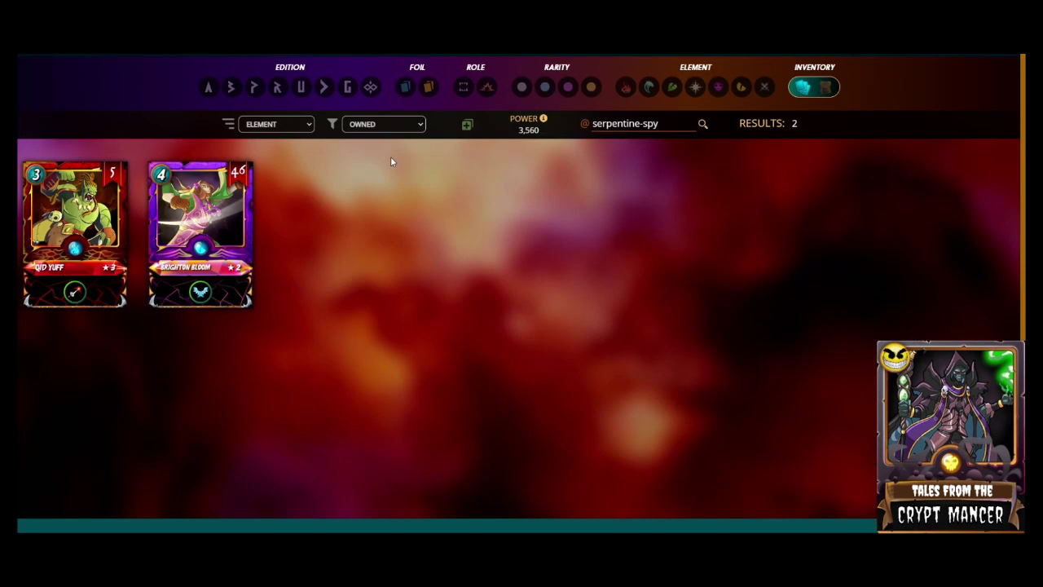
left_click(73, 228)
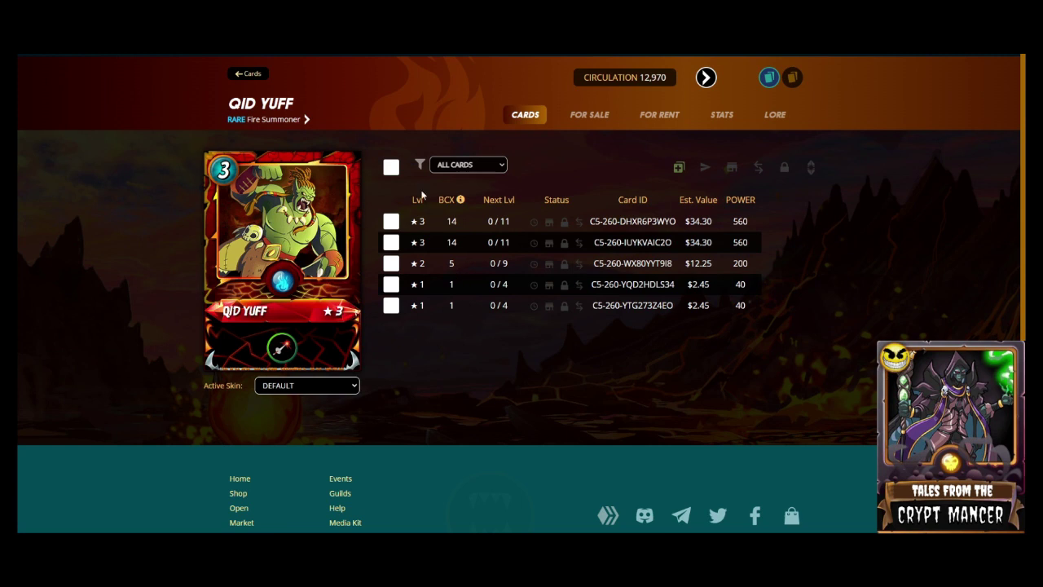
left_click(248, 74)
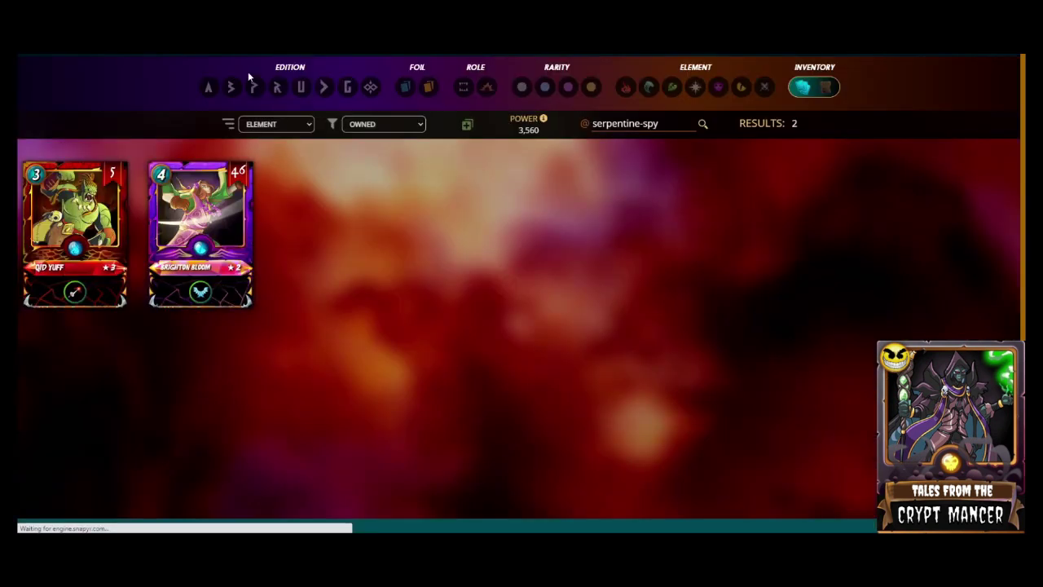
- Open the Brighton Bloom card and select all its copies except the two level 2 ones
left_click(207, 224)
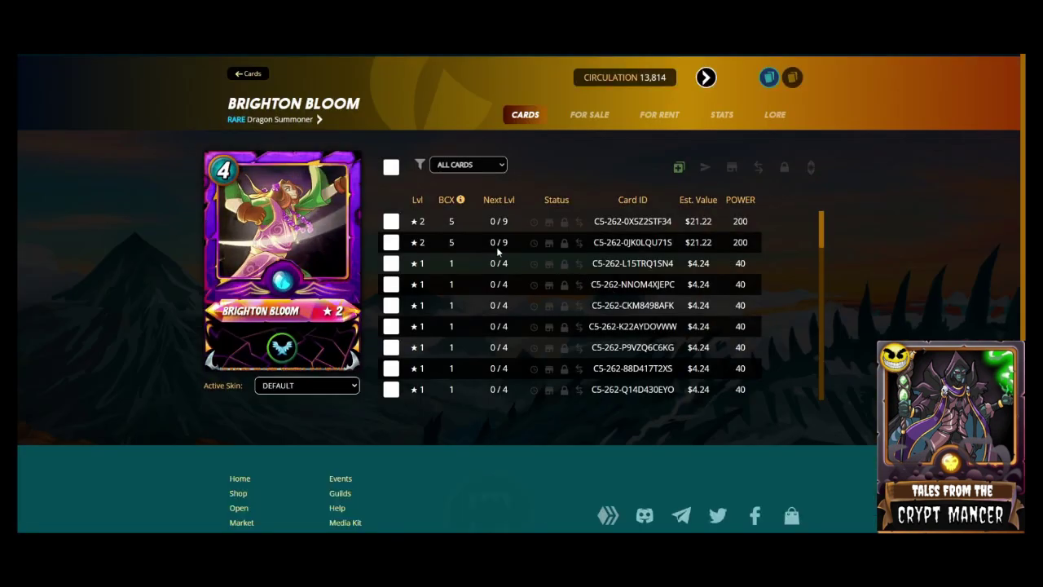
left_click(391, 167)
left_click(391, 221)
left_click(391, 242)
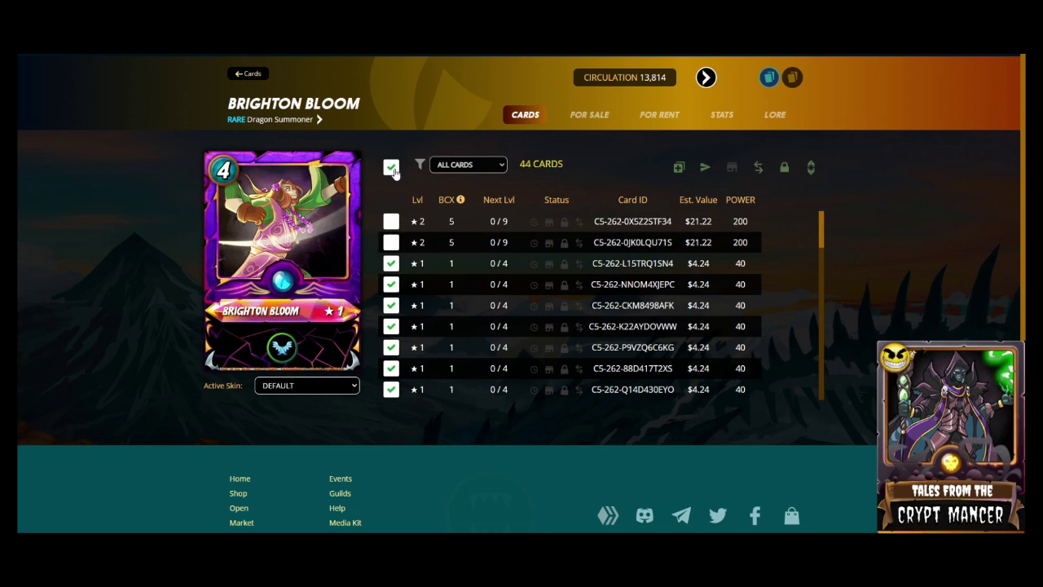
- Clear the selection of Brighton Bloom copies and return to the card collection
left_click(392, 167)
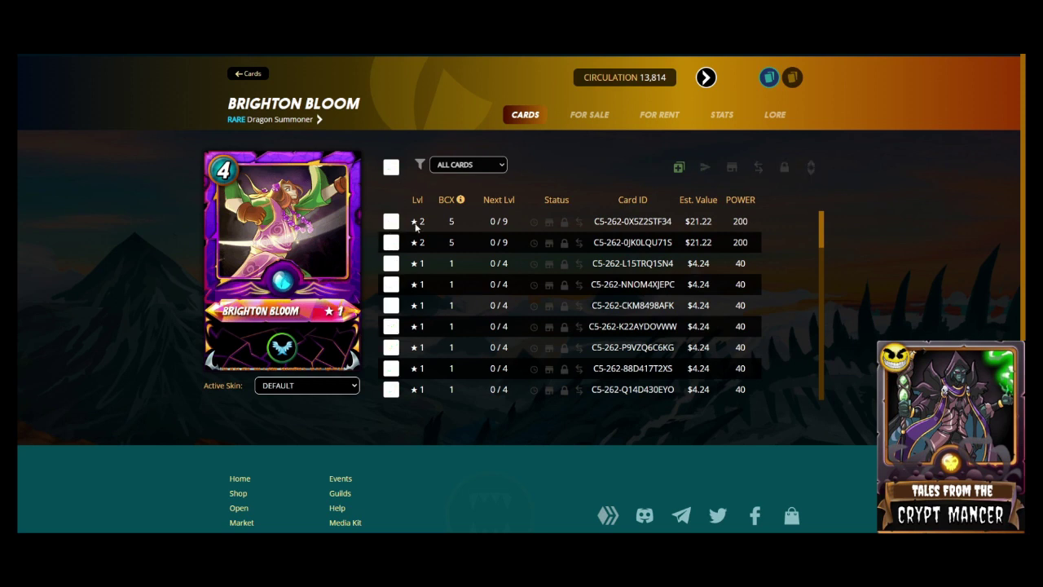
left_click(251, 73)
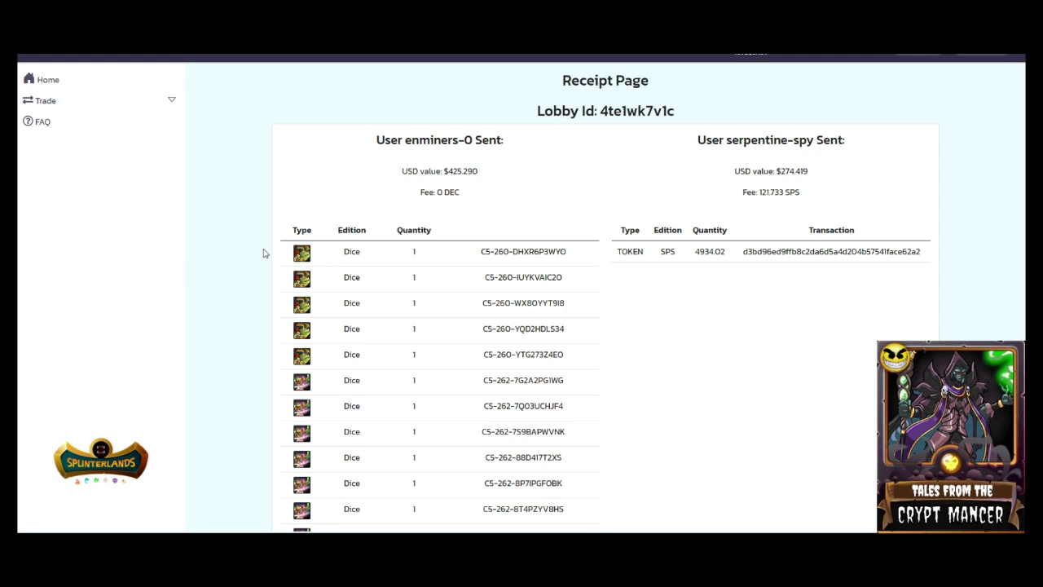
- Open live trading in MonsterSwap and review every card in the other trader's new offer, from the Coral Wraith to the Tortisian Fighter copies
left_click(170, 99)
left_click(55, 126)
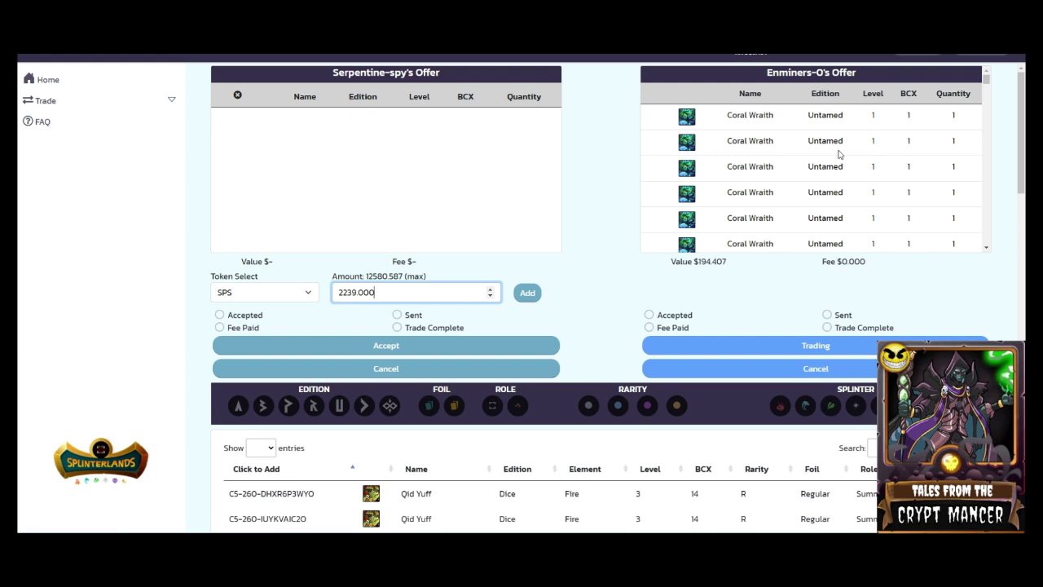
scroll(826, 142, "down", 2)
scroll(819, 149, "down", 5)
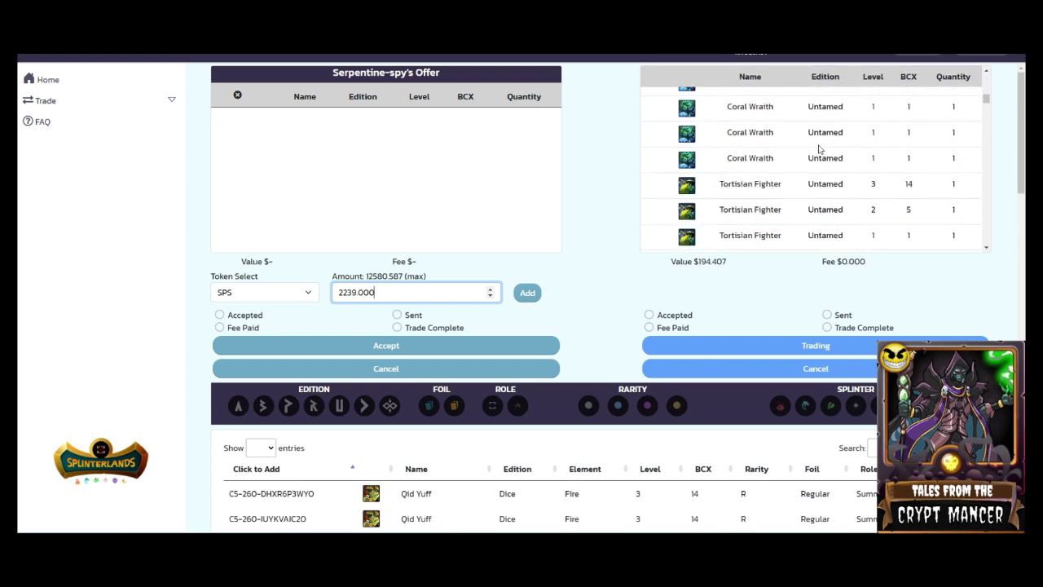
scroll(820, 149, "down", 1)
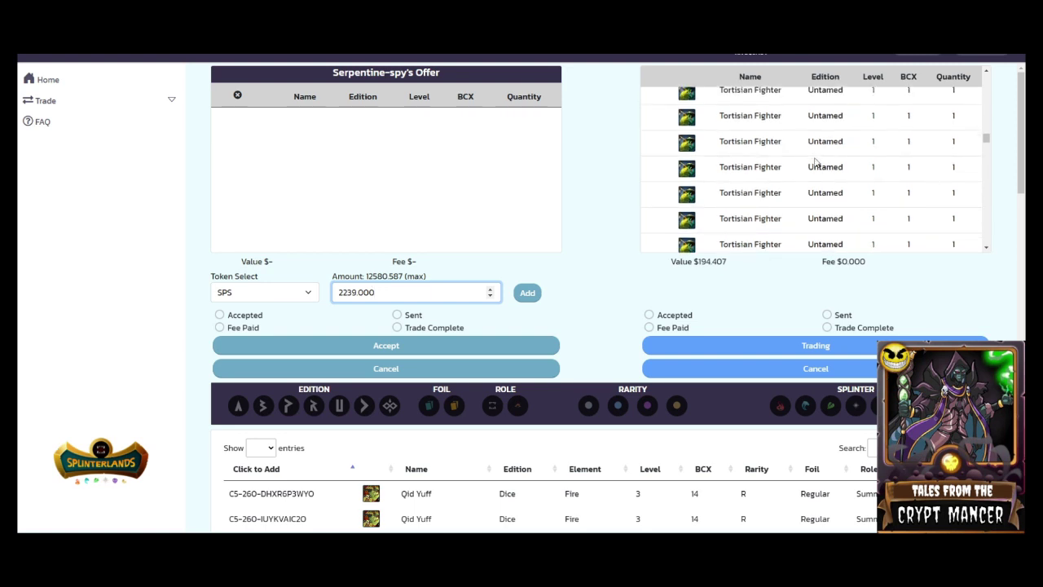
scroll(821, 162, "down", 1)
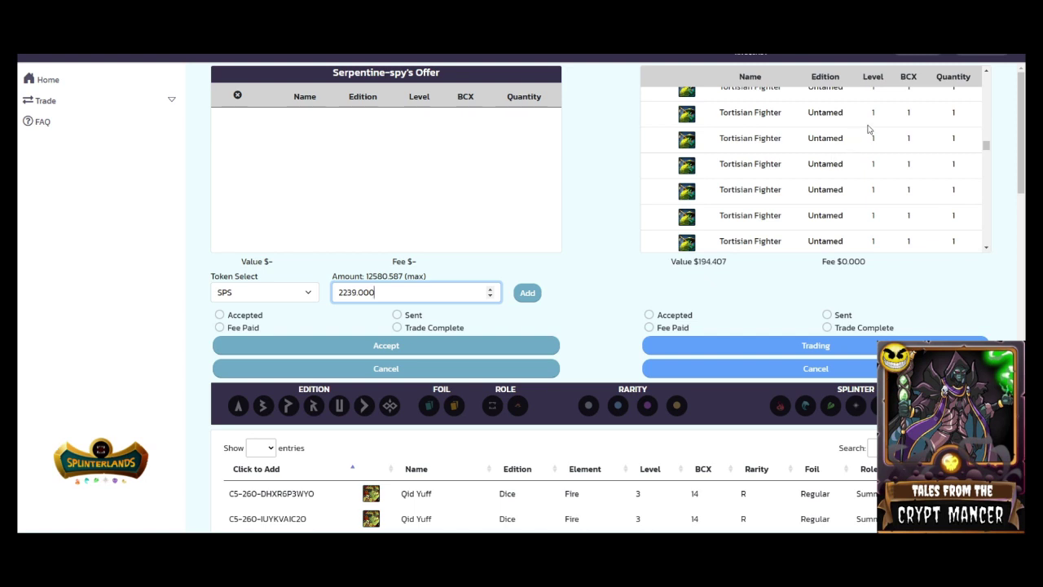
scroll(900, 149, "up", 1)
scroll(899, 149, "down", 3)
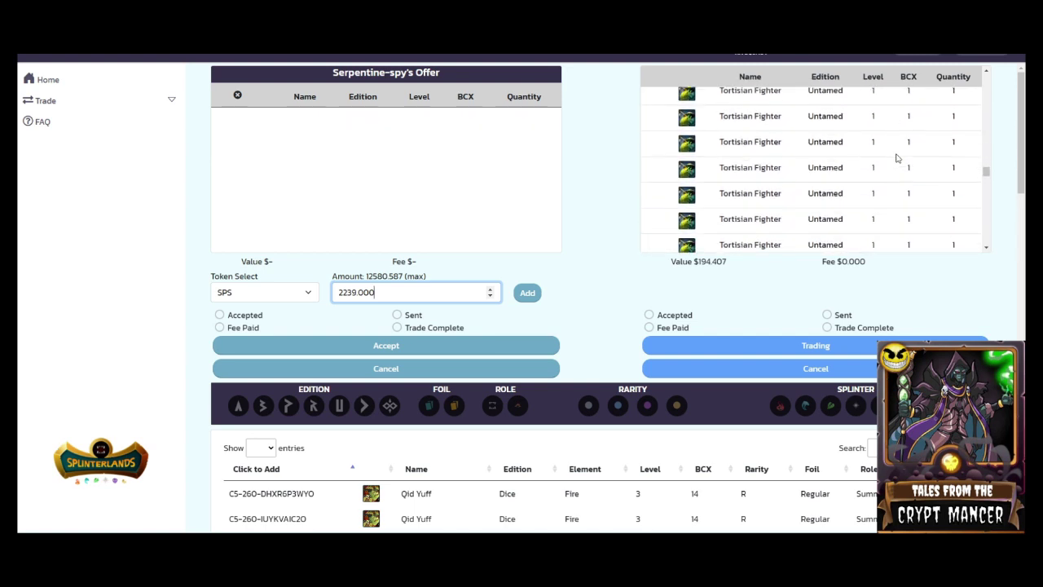
scroll(897, 157, "down", 5)
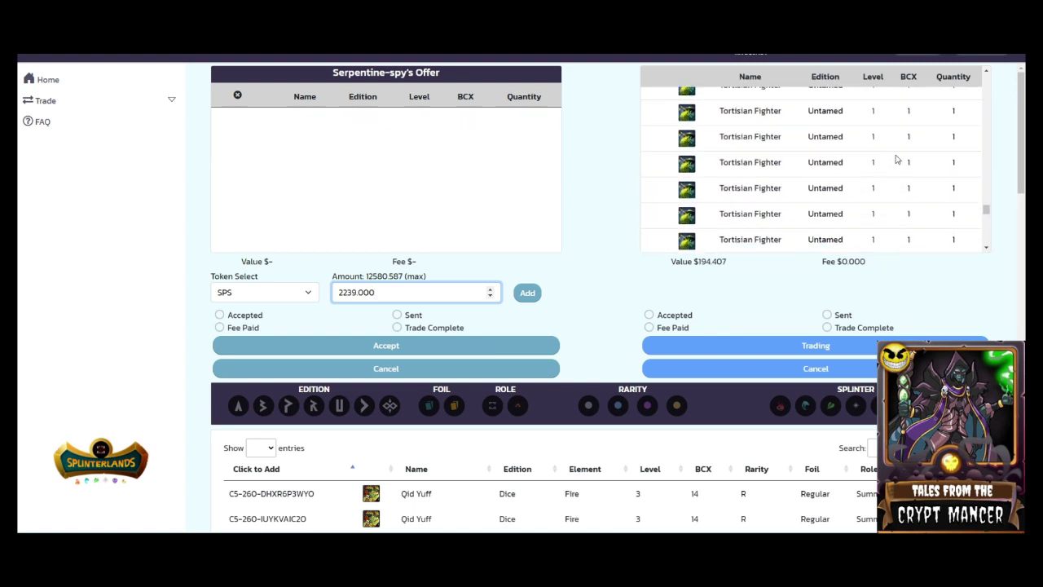
scroll(895, 161, "down", 3)
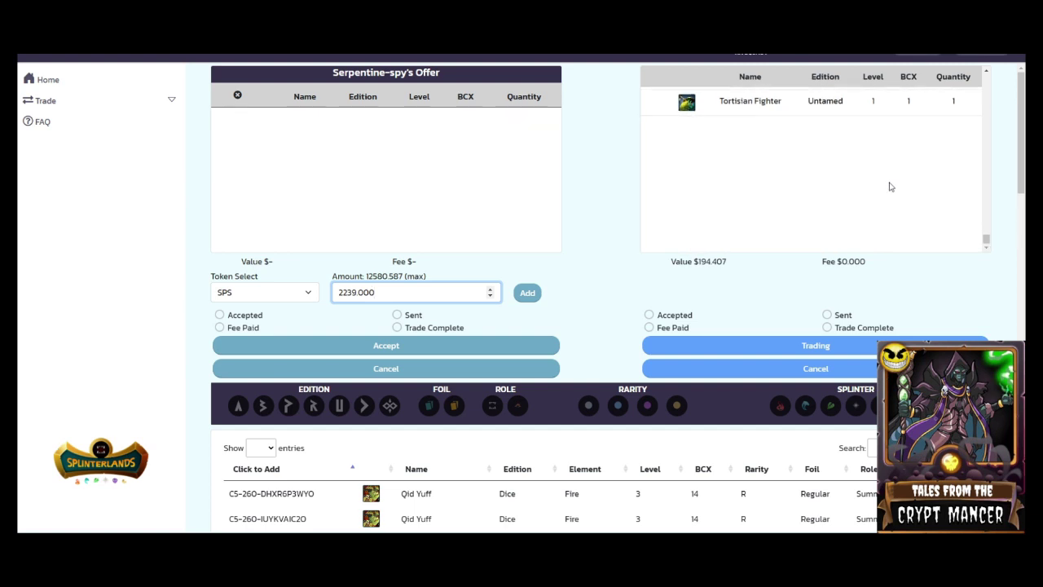
left_click_drag(988, 188, 992, 86)
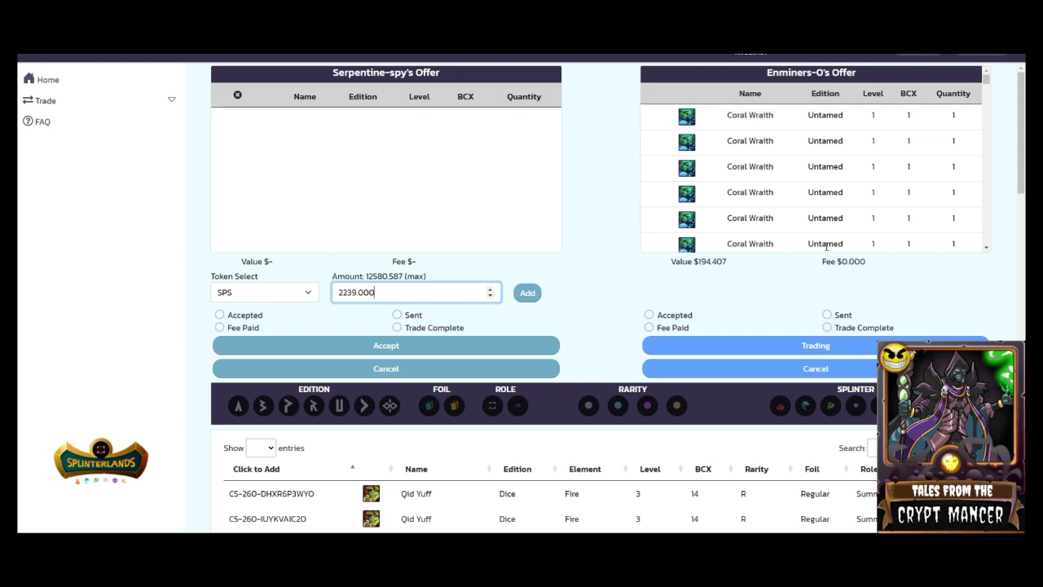
- Look through the tradable tokens, keep SPS selected and add 2239 SPS to the offer
left_click(308, 295)
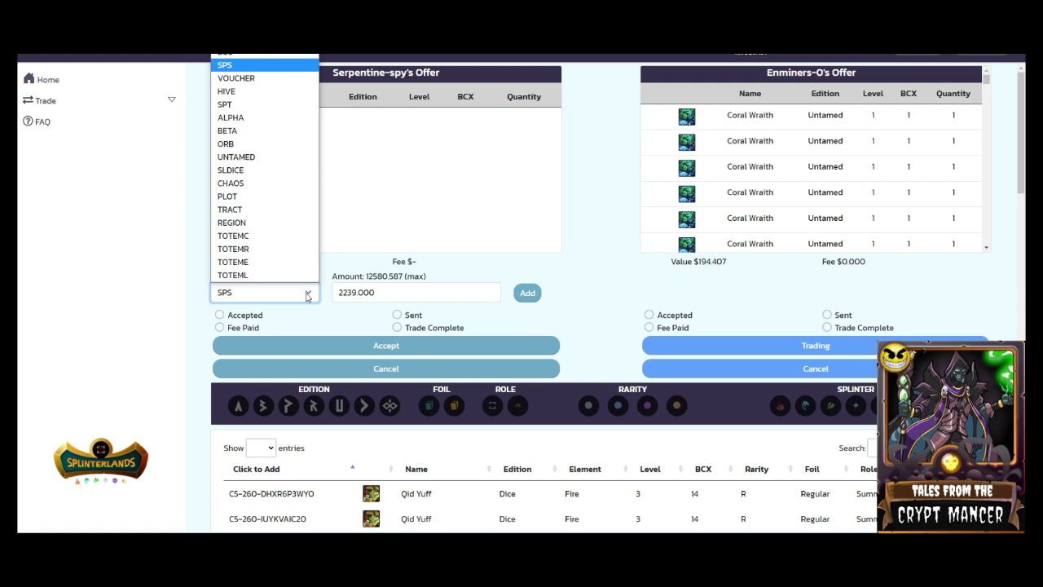
left_click(307, 296)
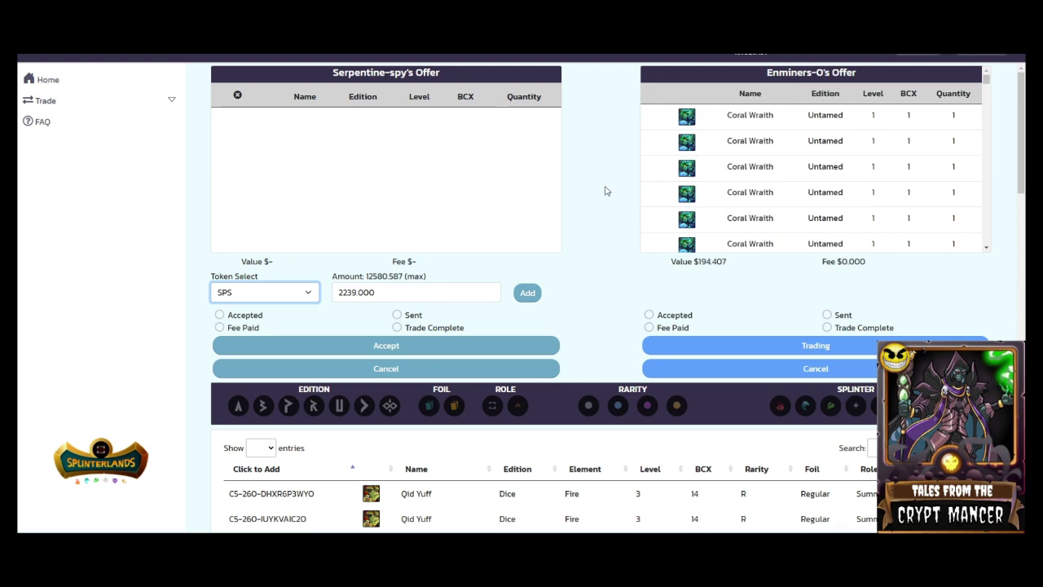
left_click(528, 294)
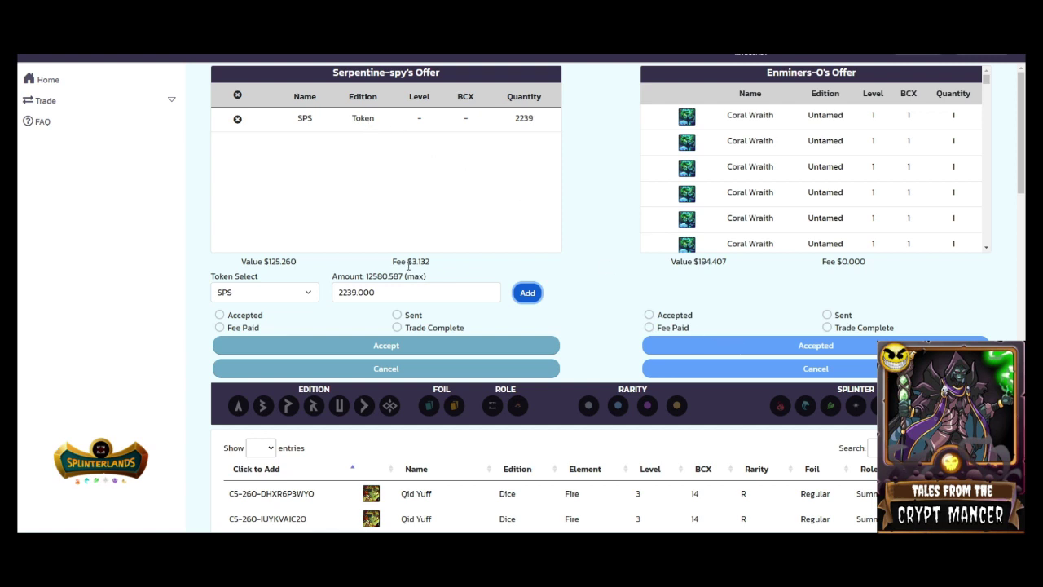
- Accept and confirm the trade, and authorize the 2239 SPS transfer to monsterswap in Keychain
left_click(412, 352)
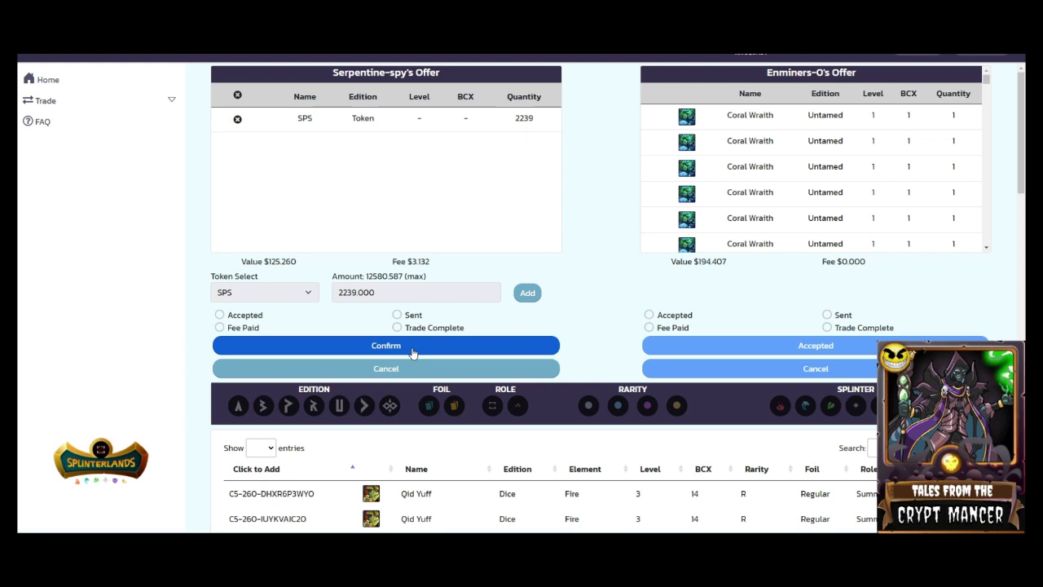
left_click(411, 350)
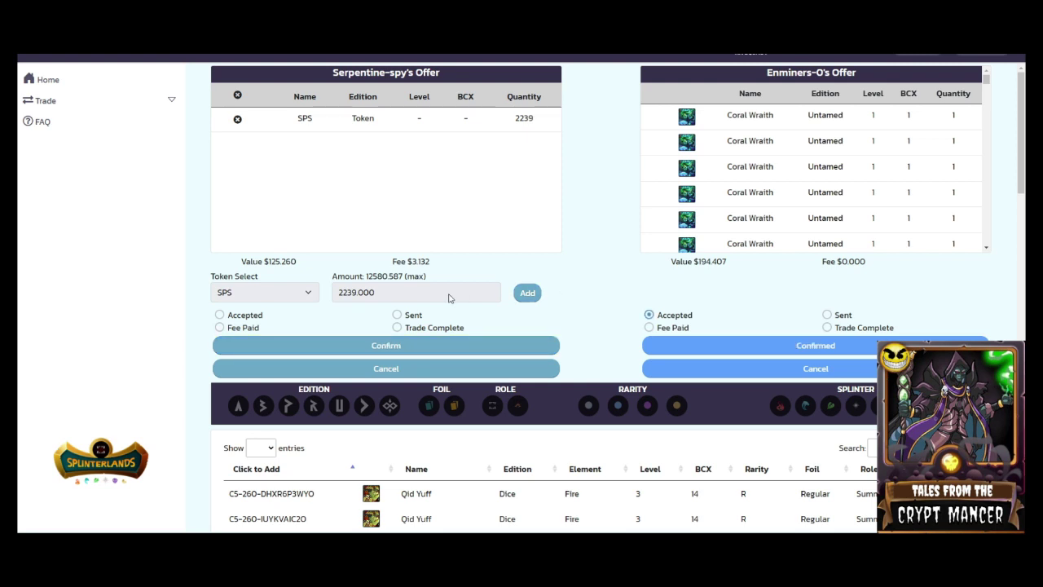
left_click(407, 349)
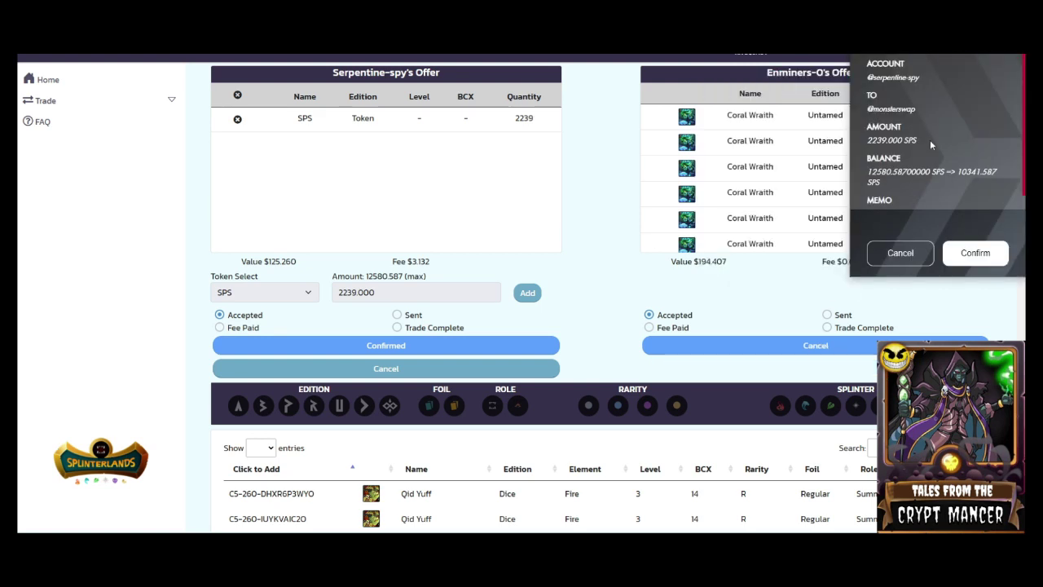
left_click(980, 258)
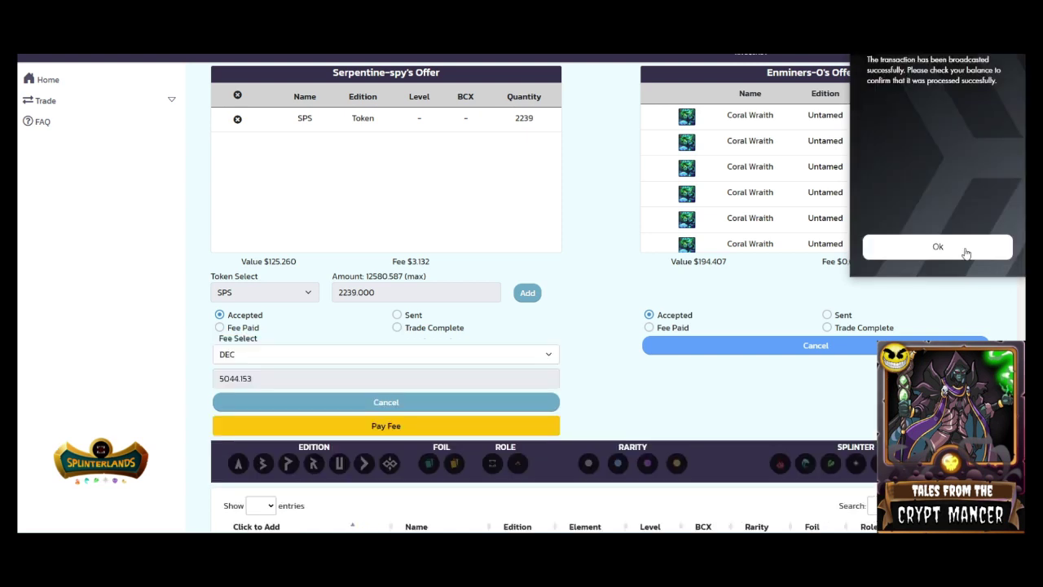
left_click(965, 254)
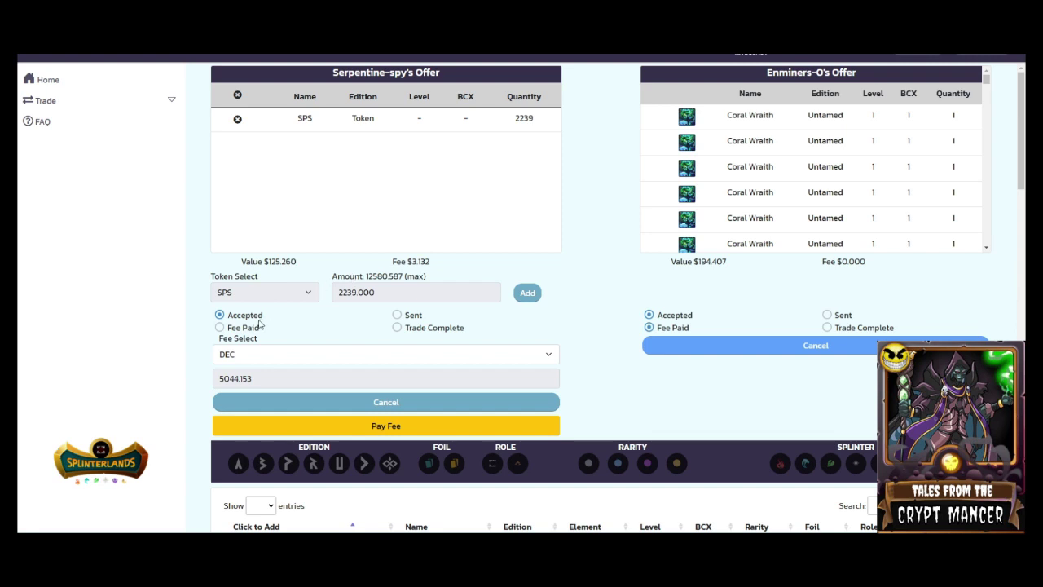
- Choose SPS as the fee token, pay the 55.975 SPS trade fee and authorize the transfer in Keychain
left_click(261, 389)
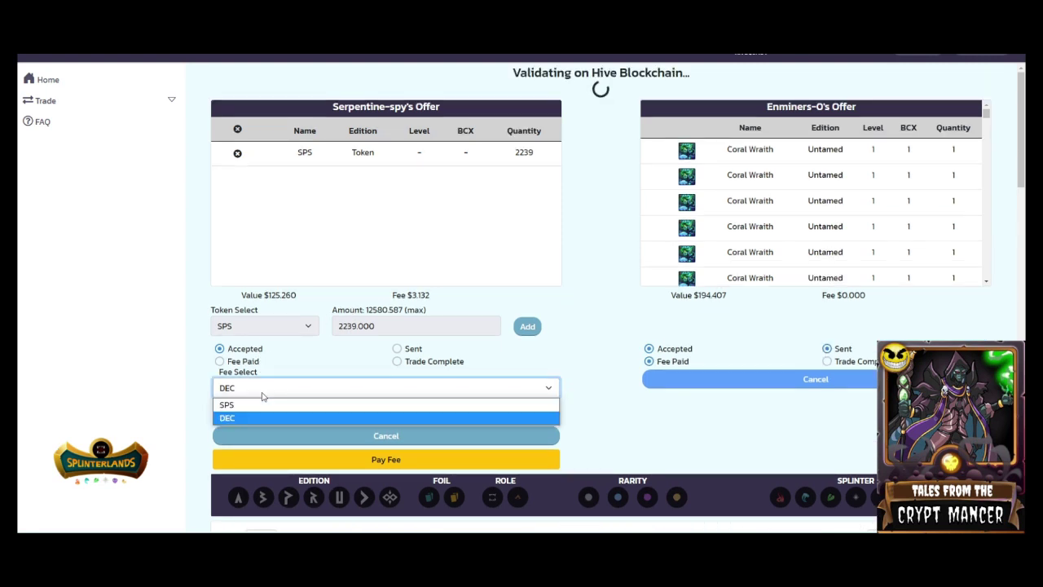
left_click(264, 410)
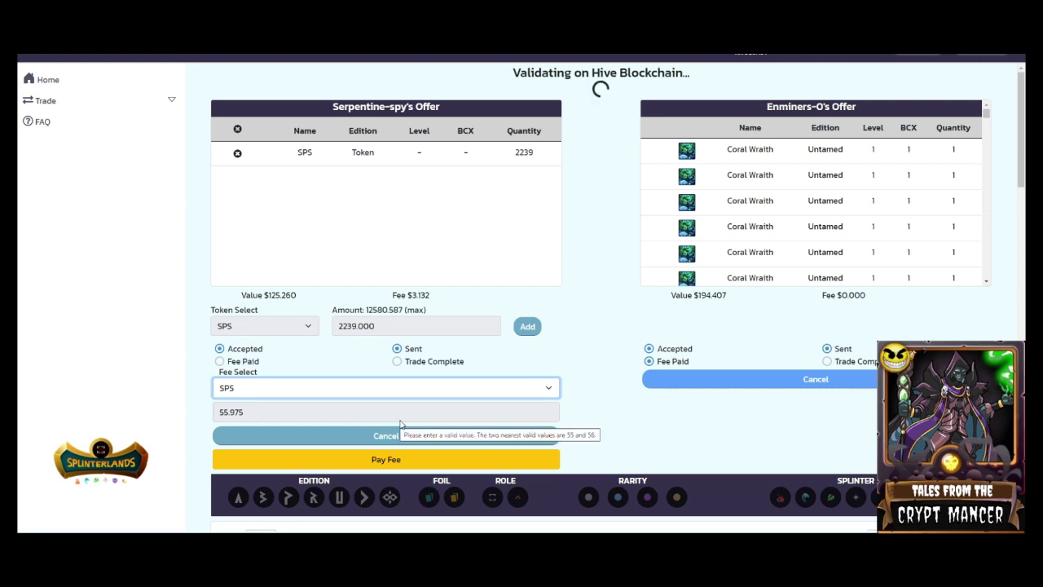
left_click(393, 462)
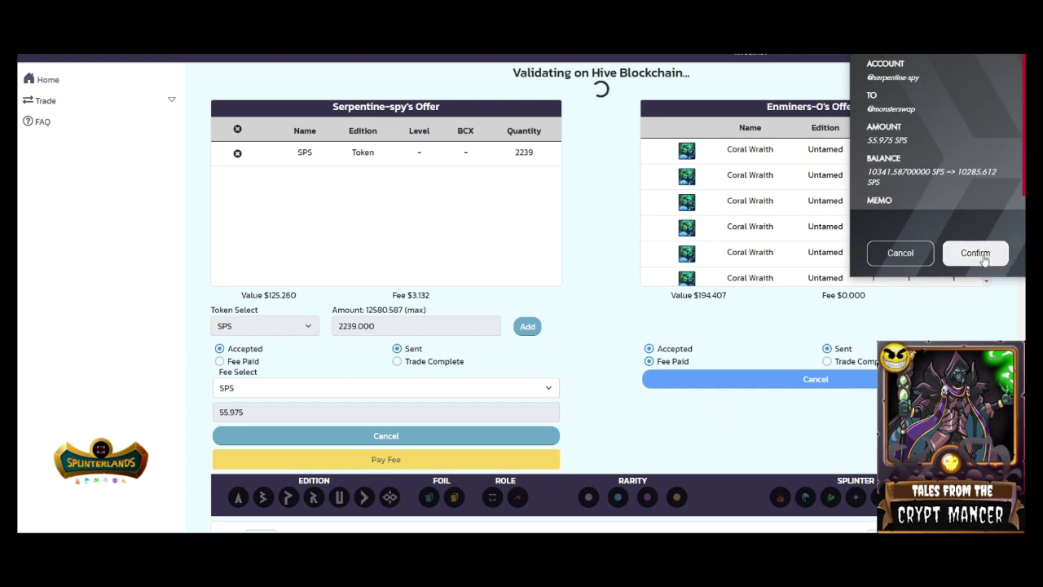
left_click(977, 257)
left_click(937, 247)
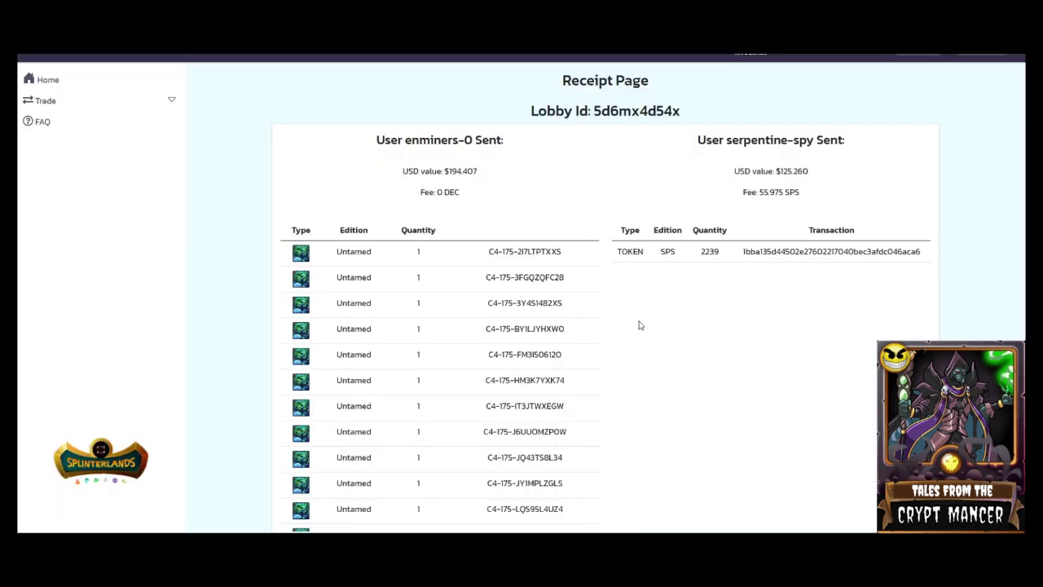
- Return to live trading from the trade receipt and refresh the Hive Engine token wallet to check the remaining SPS
left_click(49, 100)
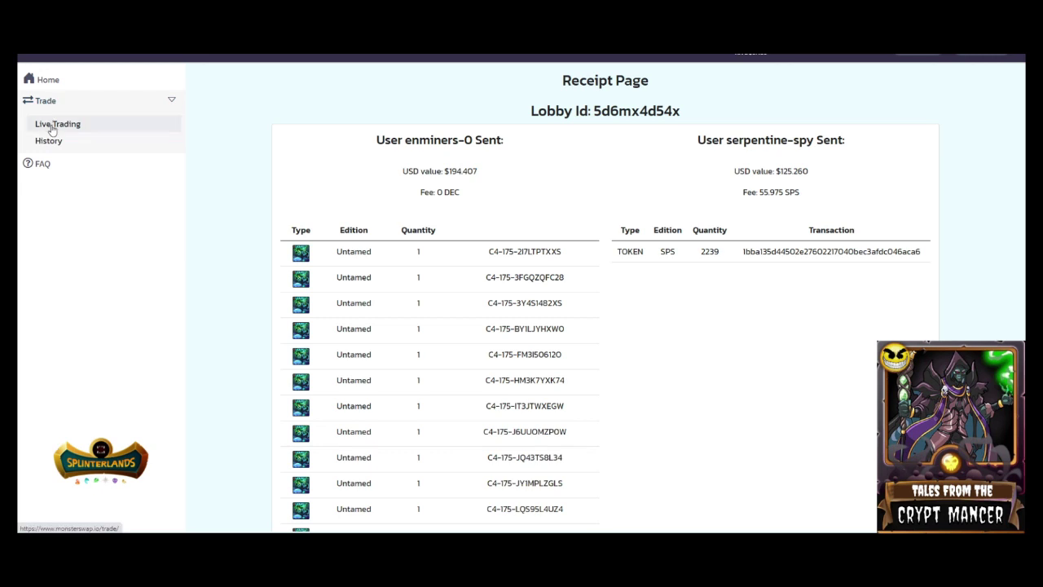
left_click(51, 126)
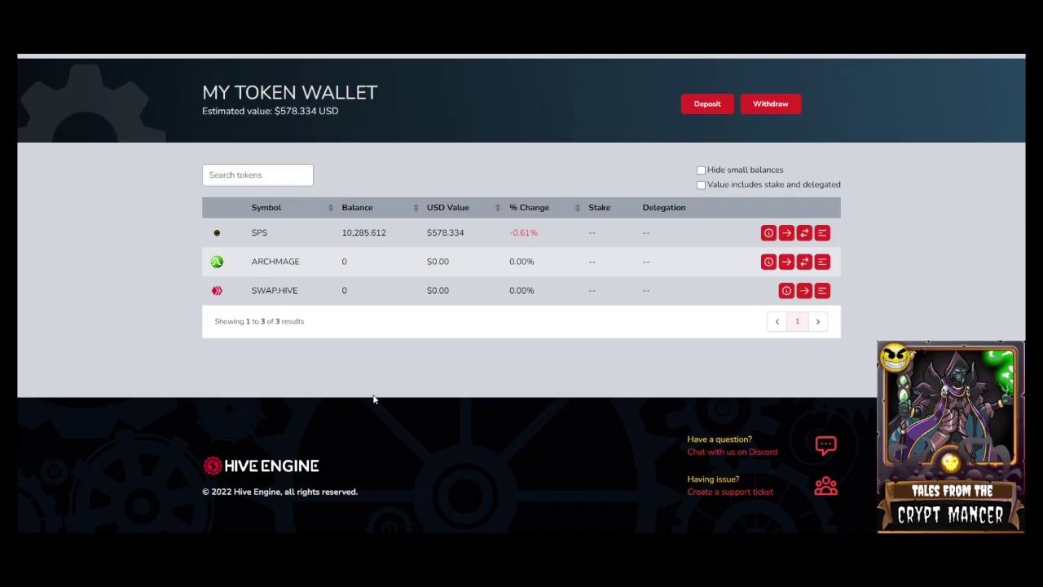
key("F5")
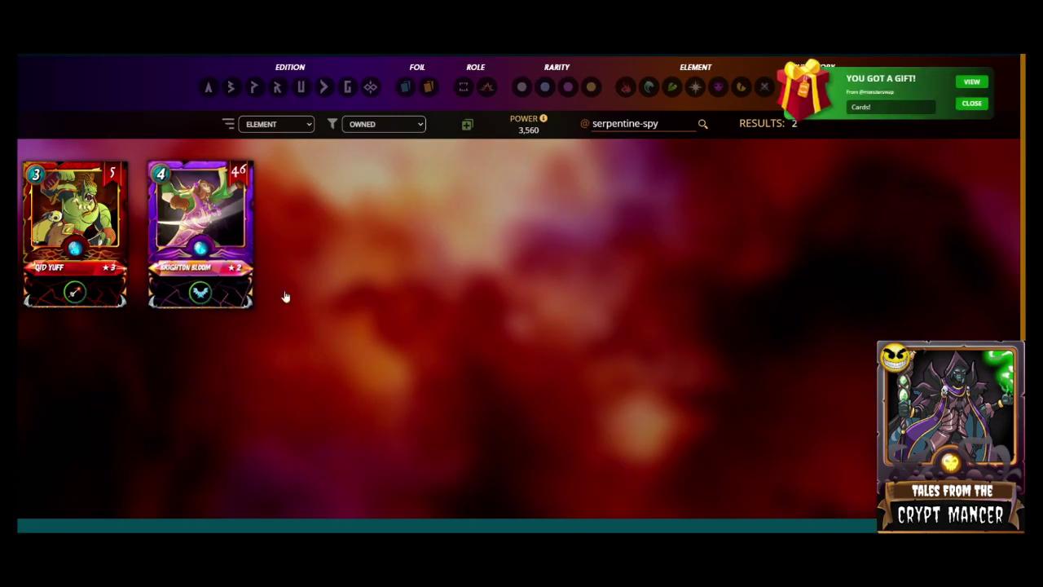
- Close the monsterswap gift notice in Splinterlands and filter the card collection to owned cards
left_click(966, 105)
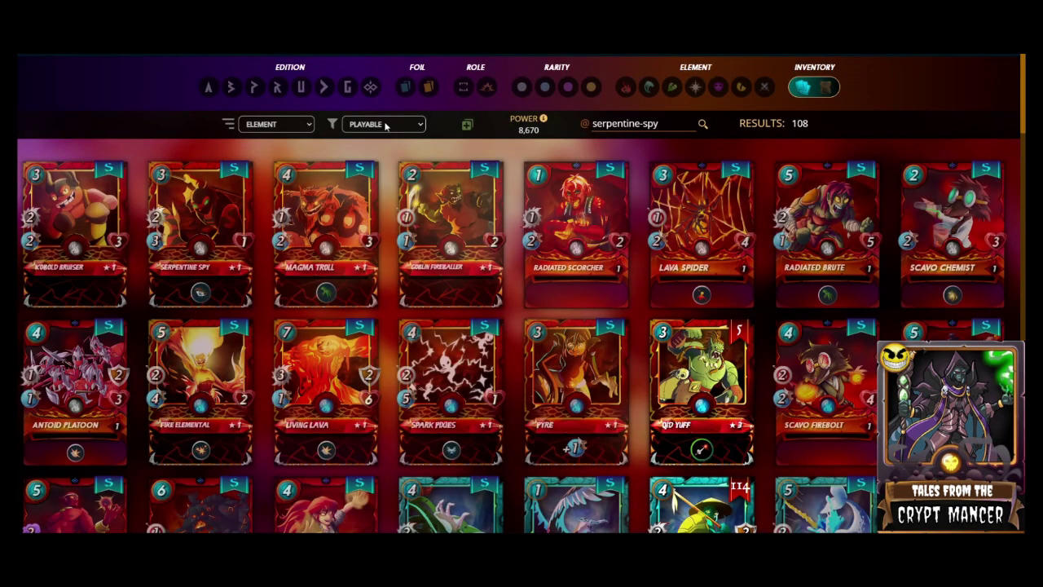
left_click(385, 125)
left_click(381, 148)
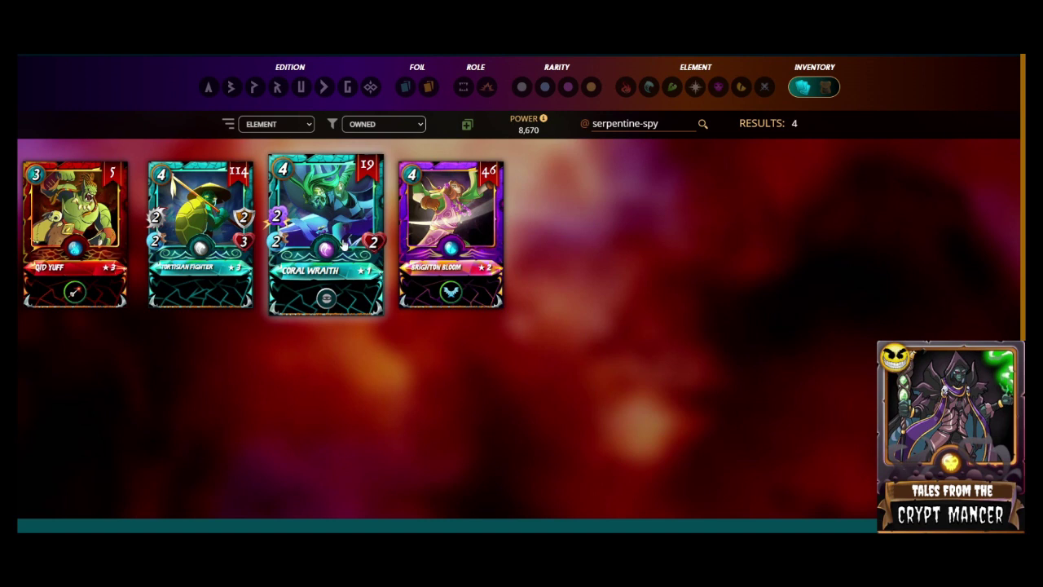
- Check the Tortisian Fighter copies by selecting all except the level 3 and level 2 ones, clear the selection and return to the collection
left_click(219, 244)
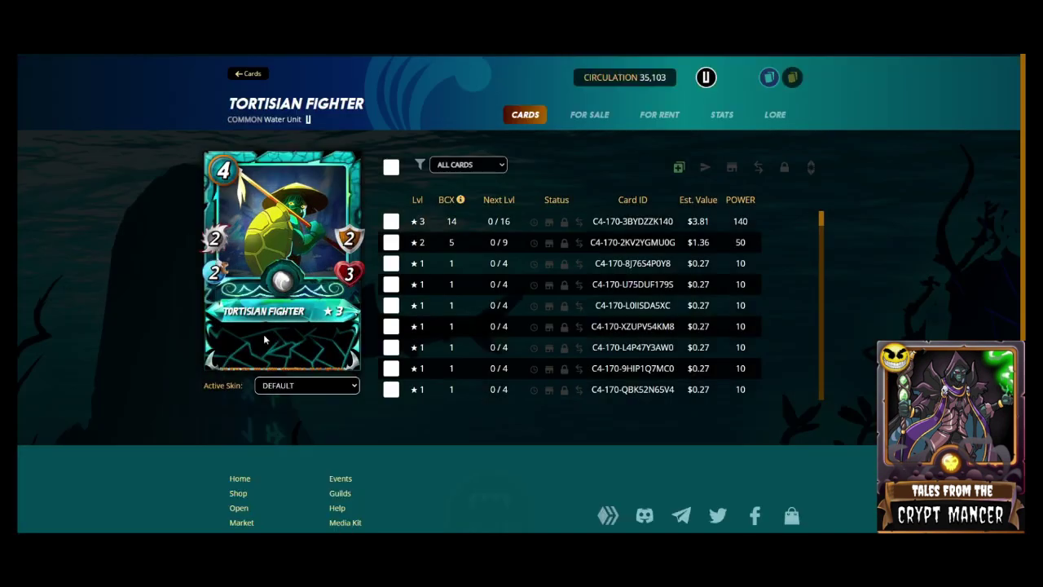
left_click(391, 167)
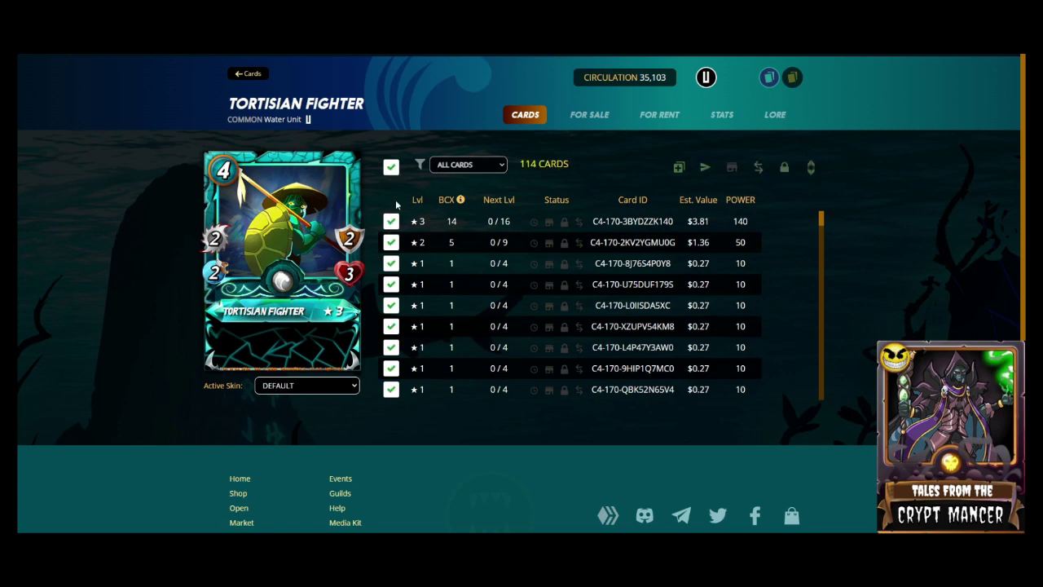
left_click(391, 221)
left_click(391, 242)
left_click(392, 167)
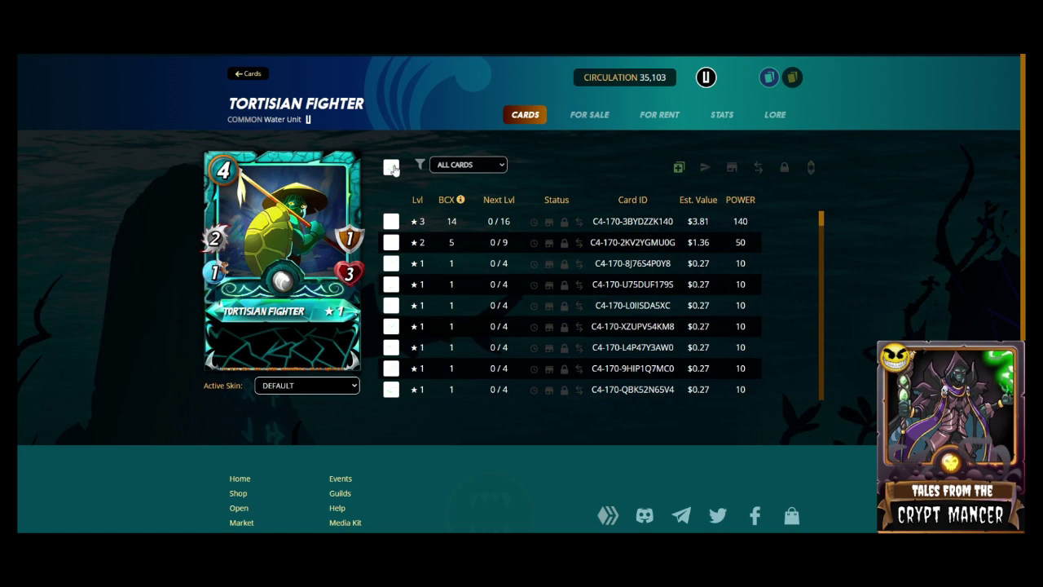
left_click(248, 73)
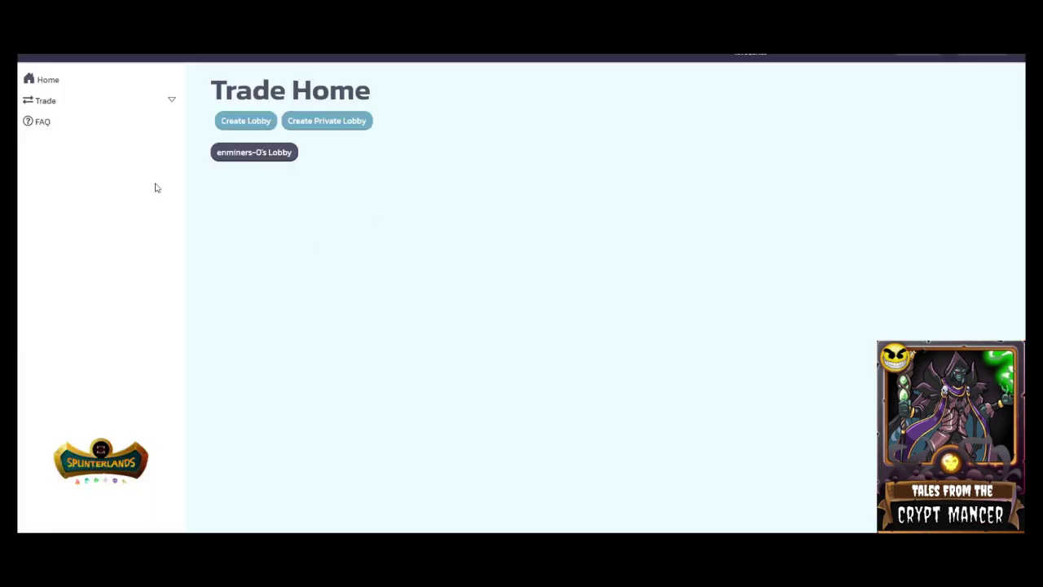
- Join the open MonsterSwap lobby, add 540 SPS to the offer and review the Reward cards in the other trader's offer
left_click(272, 160)
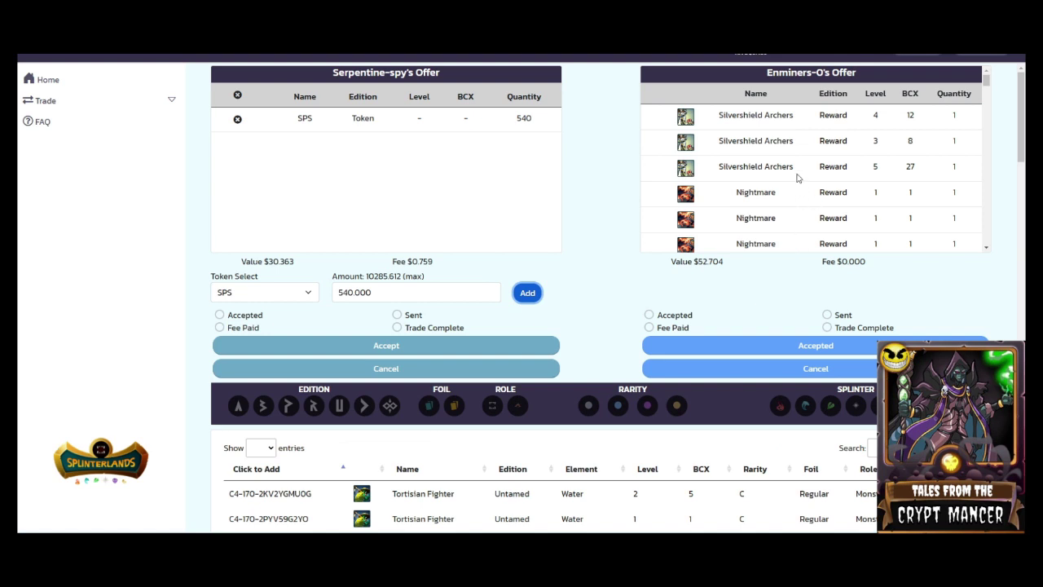
scroll(798, 177, "down", 5)
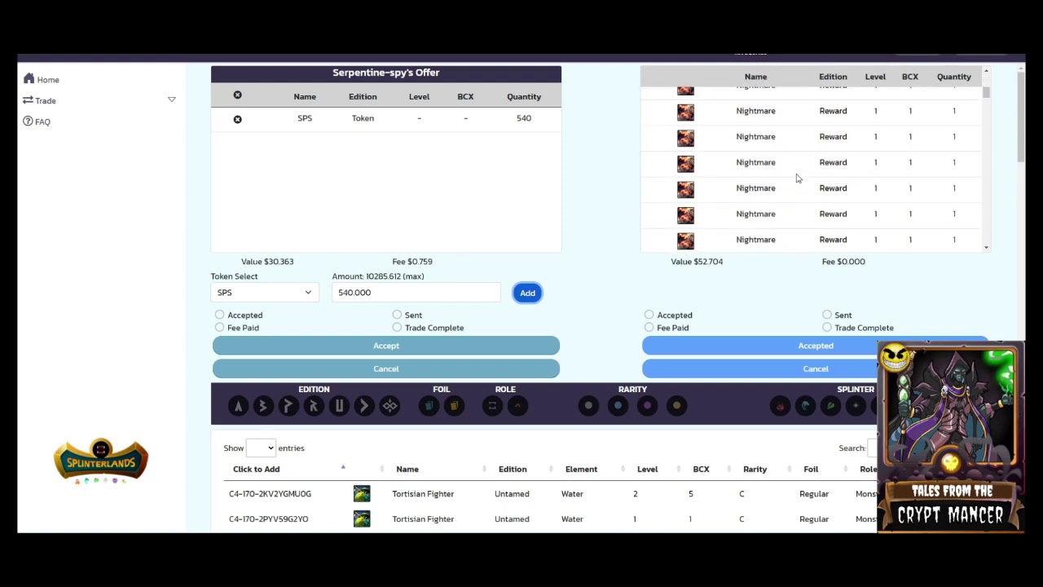
scroll(787, 186, "up", 5)
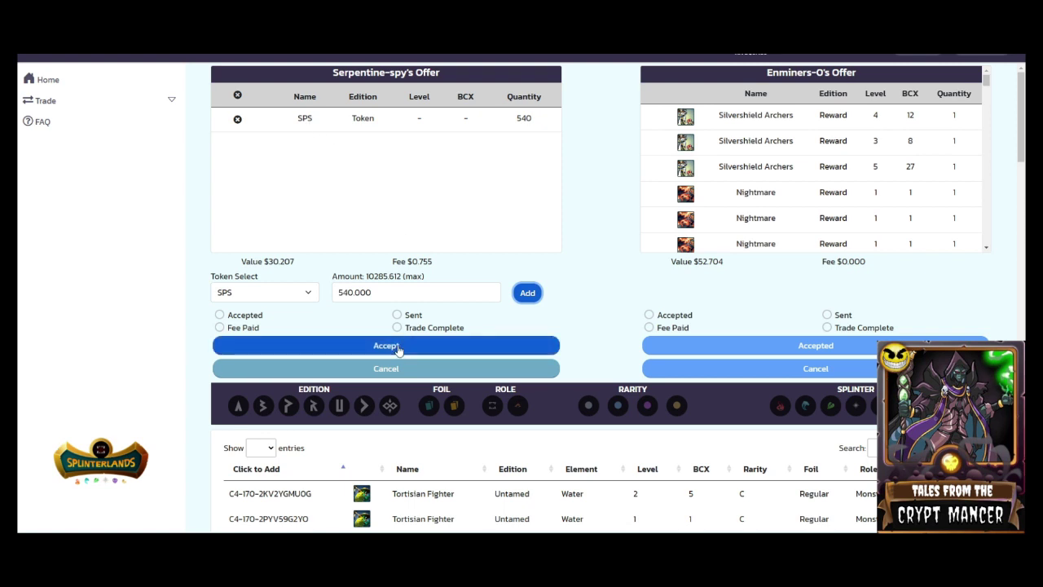
left_click(394, 295)
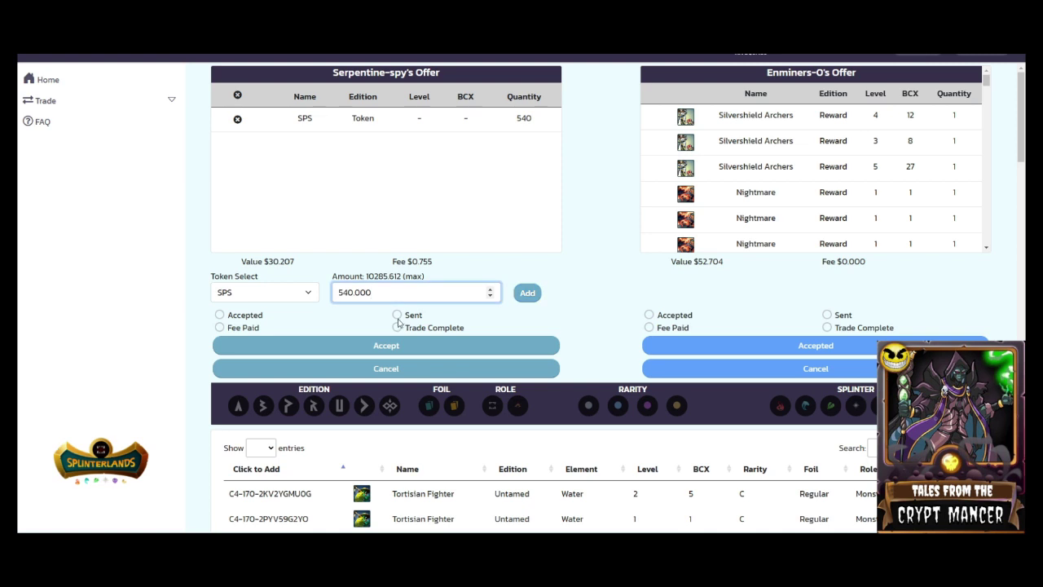
- Accept and confirm the trade against the Reward cards, and approve the transfer of 540 SPS to monsterswap
left_click(399, 347)
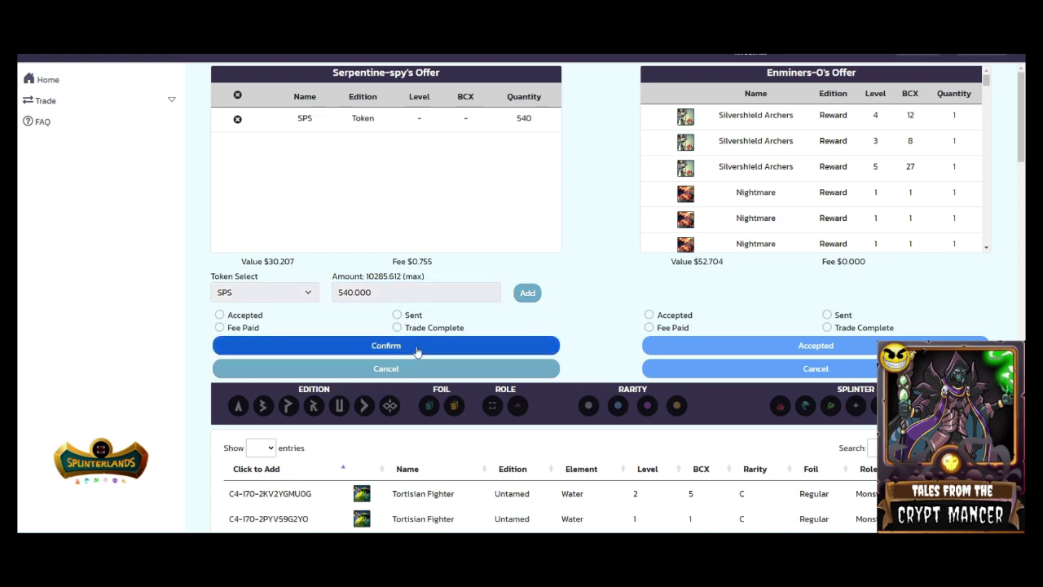
left_click(417, 350)
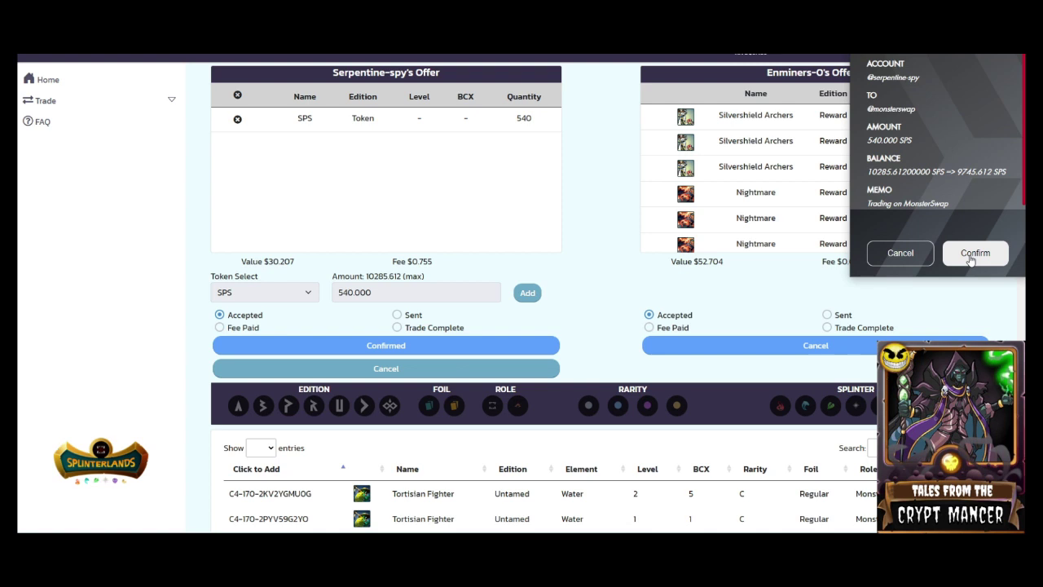
left_click(970, 258)
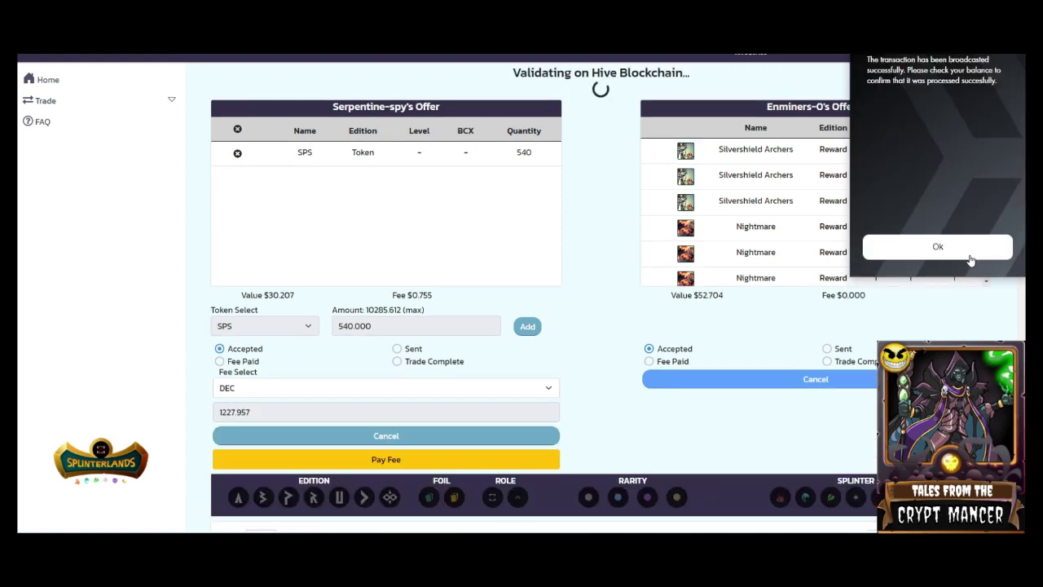
left_click(969, 258)
- Choose SPS as the fee token for the 540 SPS trade, pay the fee and approve its transfer
left_click(241, 388)
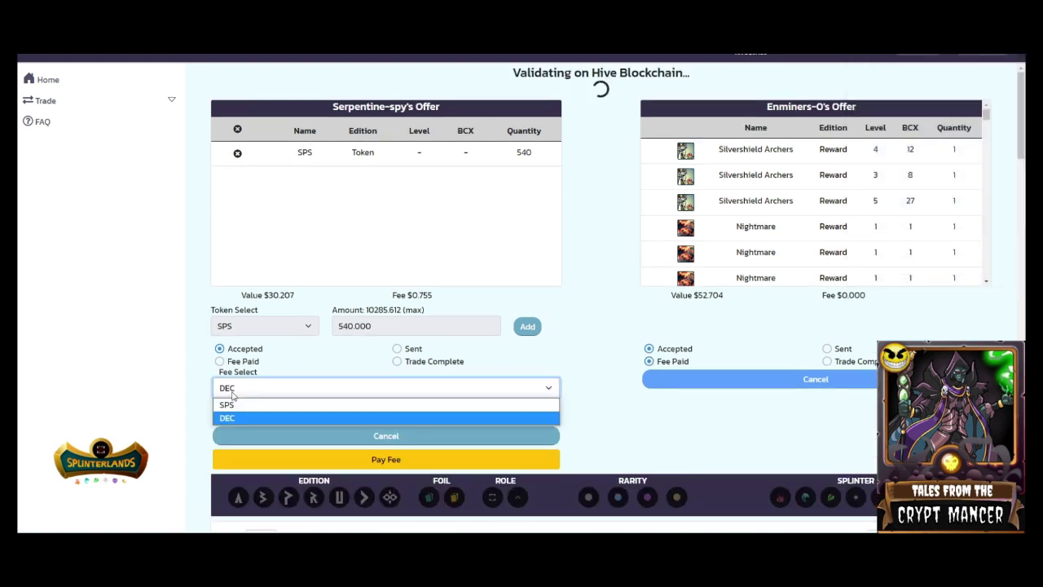
left_click(227, 405)
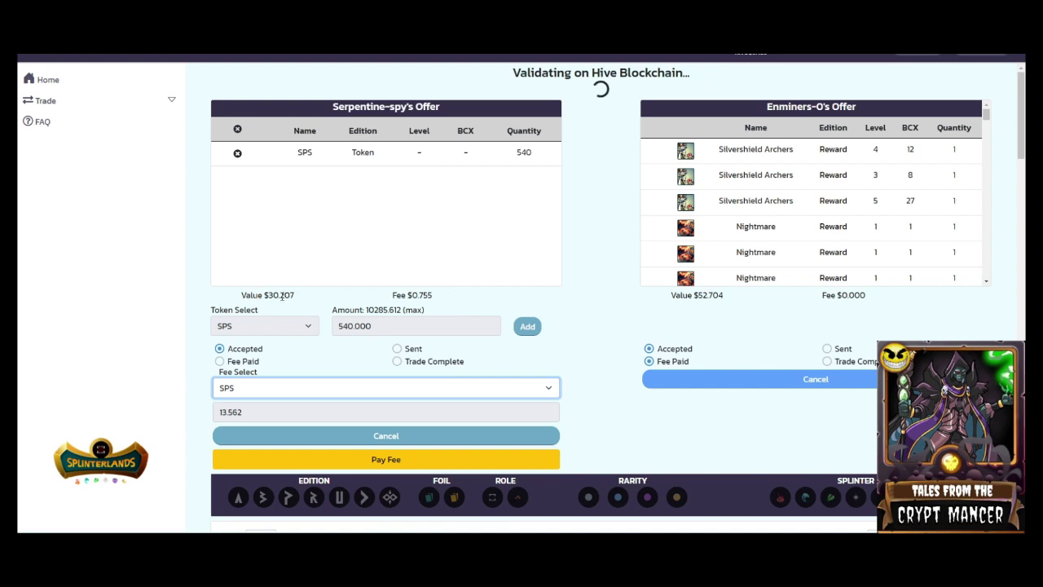
left_click(381, 462)
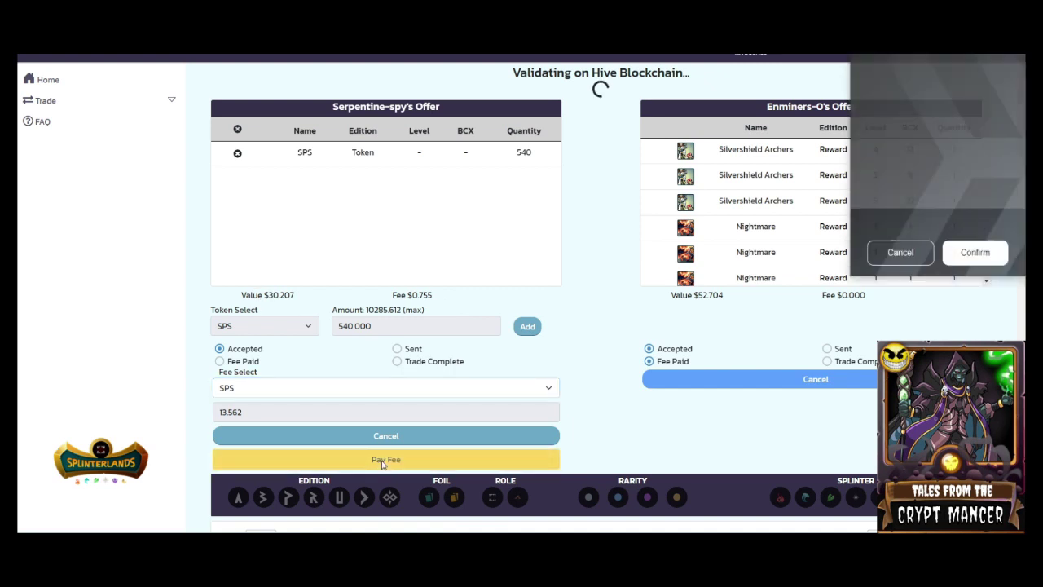
left_click(968, 255)
left_click(936, 249)
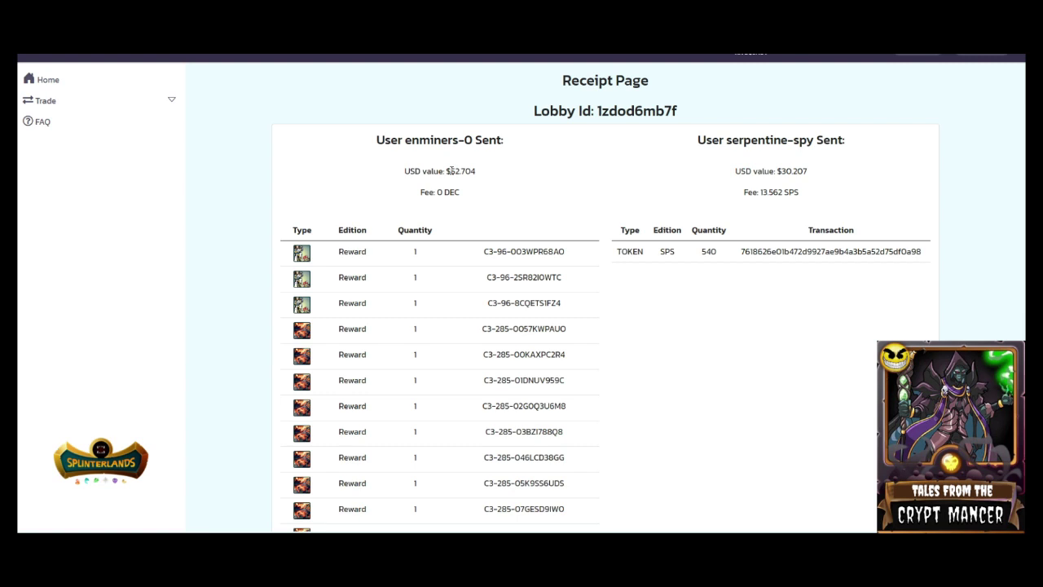
- Check the USD value of the received cards on the receipt, return to Trade Home and join the open lobby, dismissing its notification
left_click_drag(451, 171, 478, 178)
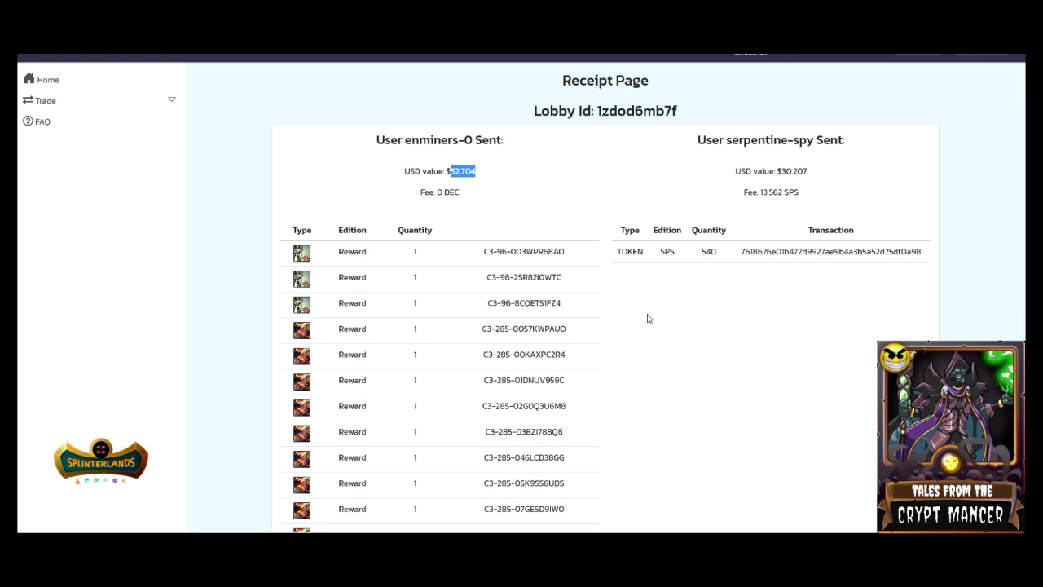
left_click(49, 101)
left_click(61, 123)
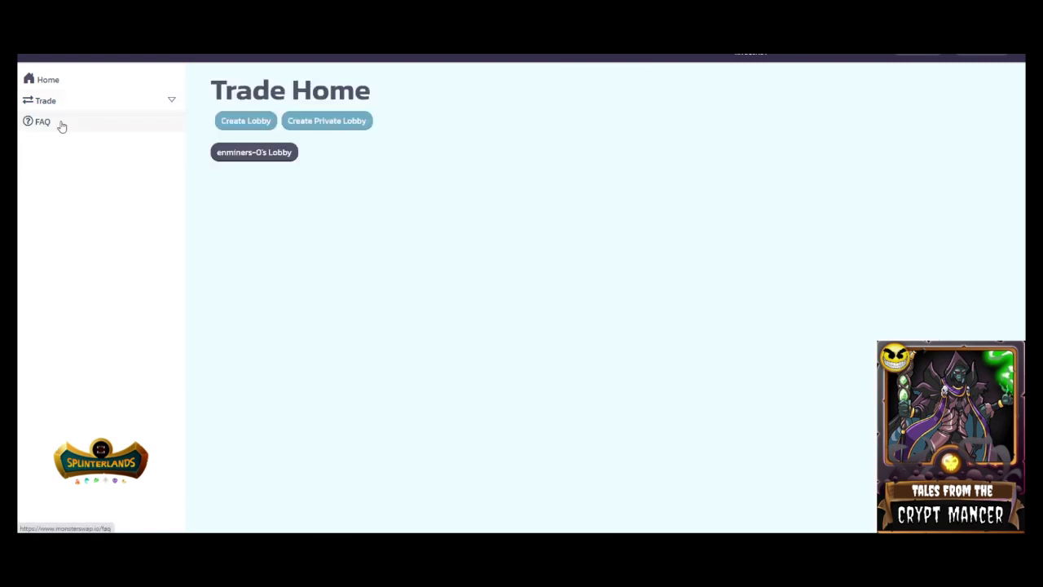
left_click(237, 159)
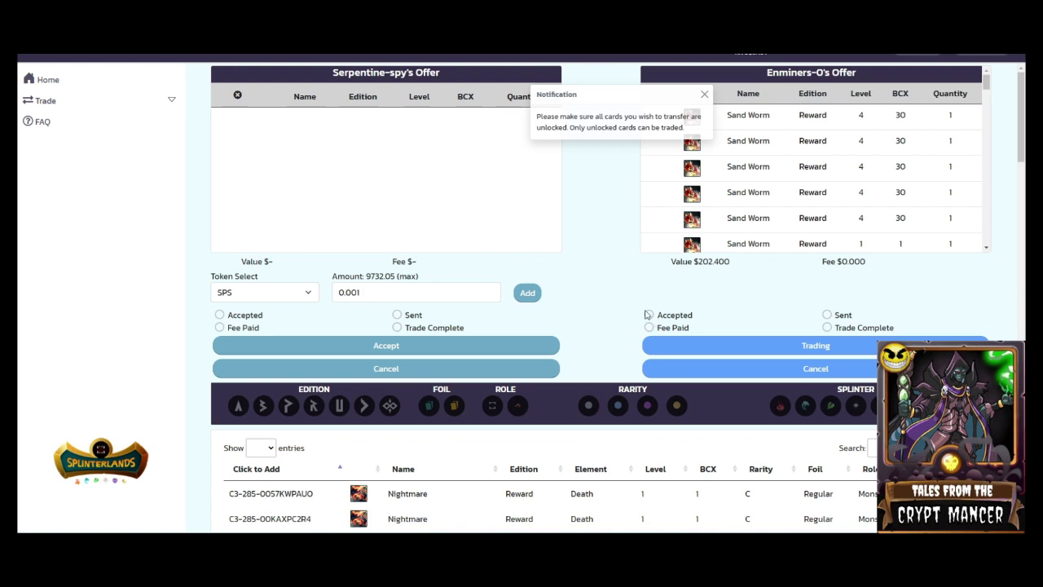
left_click(705, 95)
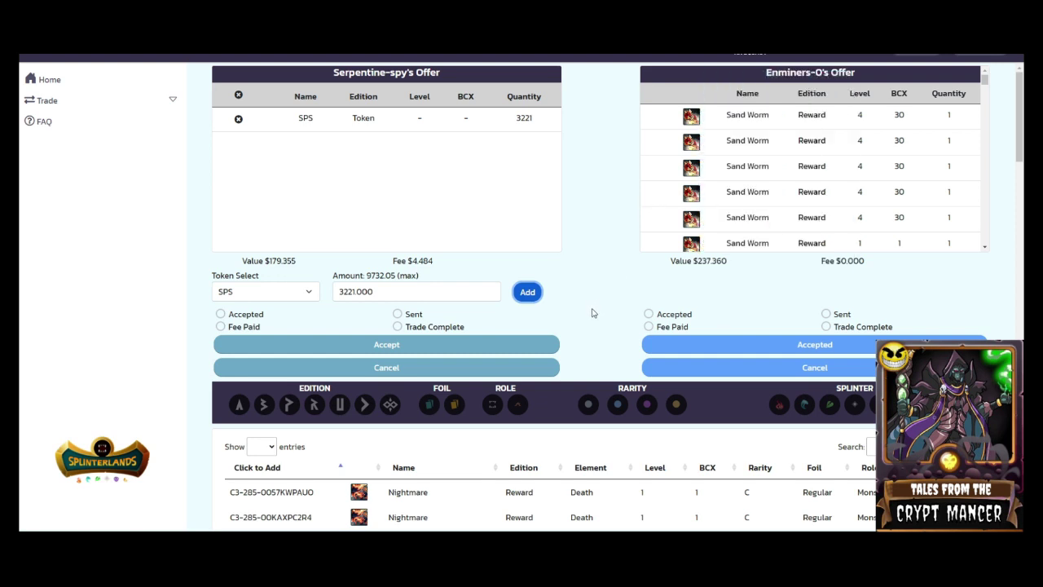
- Accept and confirm the 3221 SPS offer for the Sand Worm cards and approve the token transfer
left_click(457, 350)
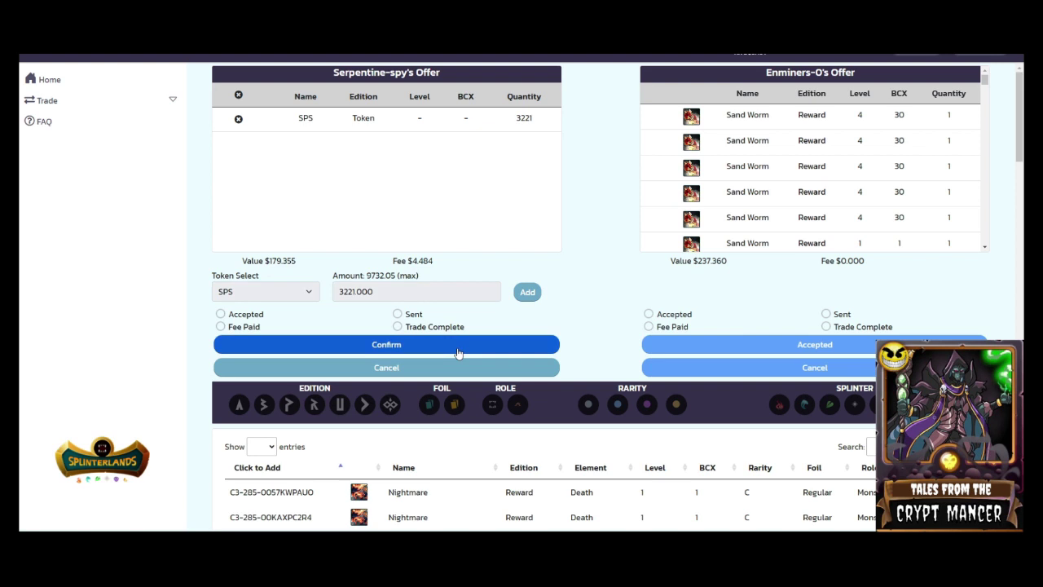
left_click(457, 352)
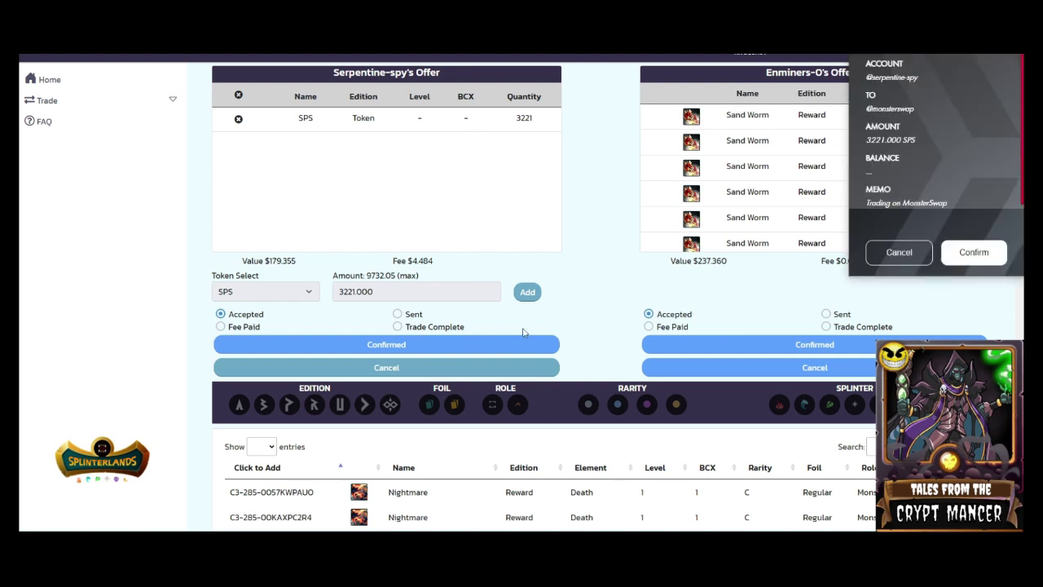
left_click(974, 253)
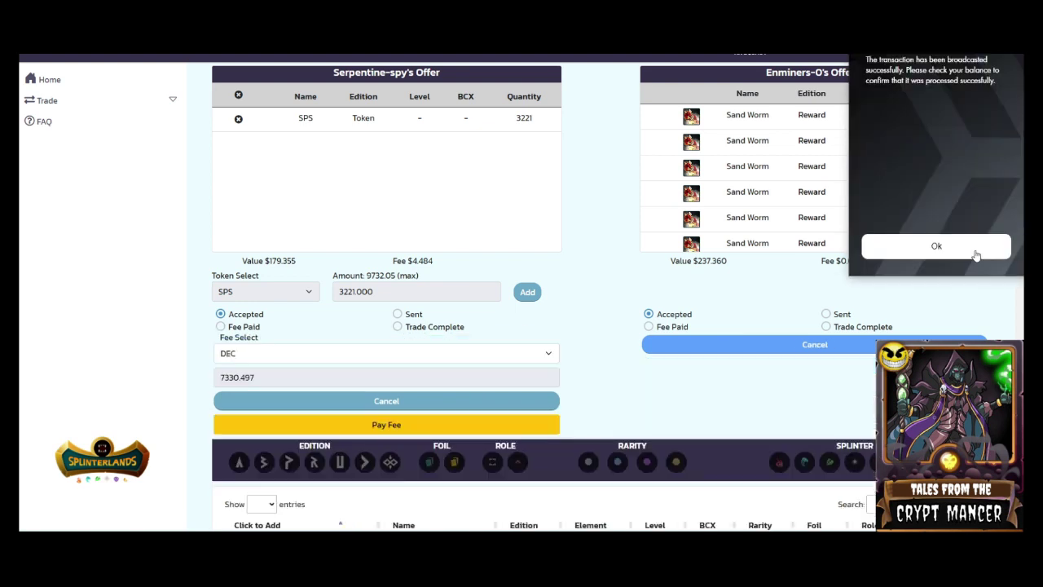
left_click(976, 255)
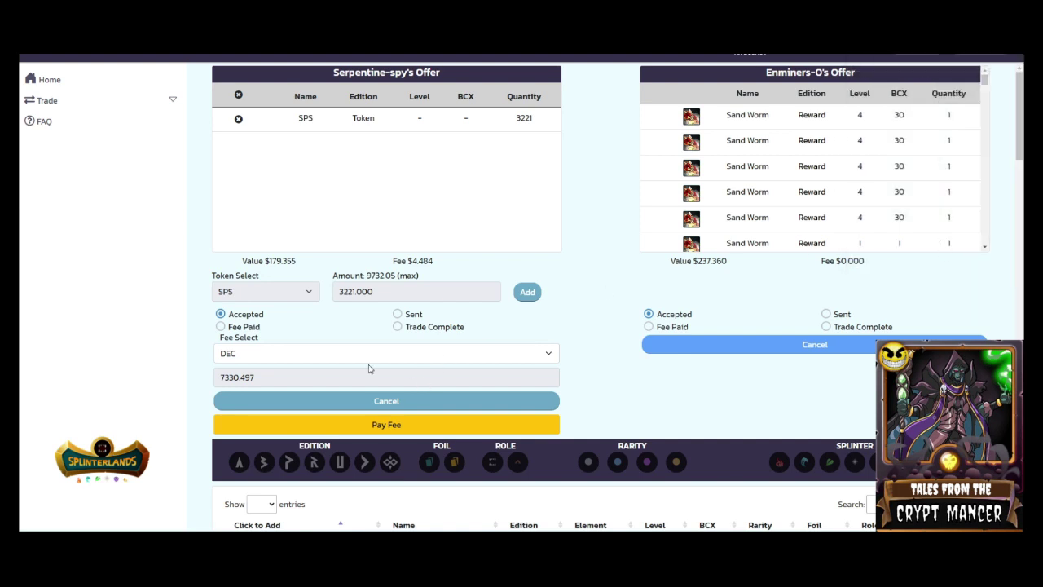
- Pay the trade fee for the Sand Worm swap in SPS and approve the fee transfer
left_click(260, 357)
left_click(249, 379)
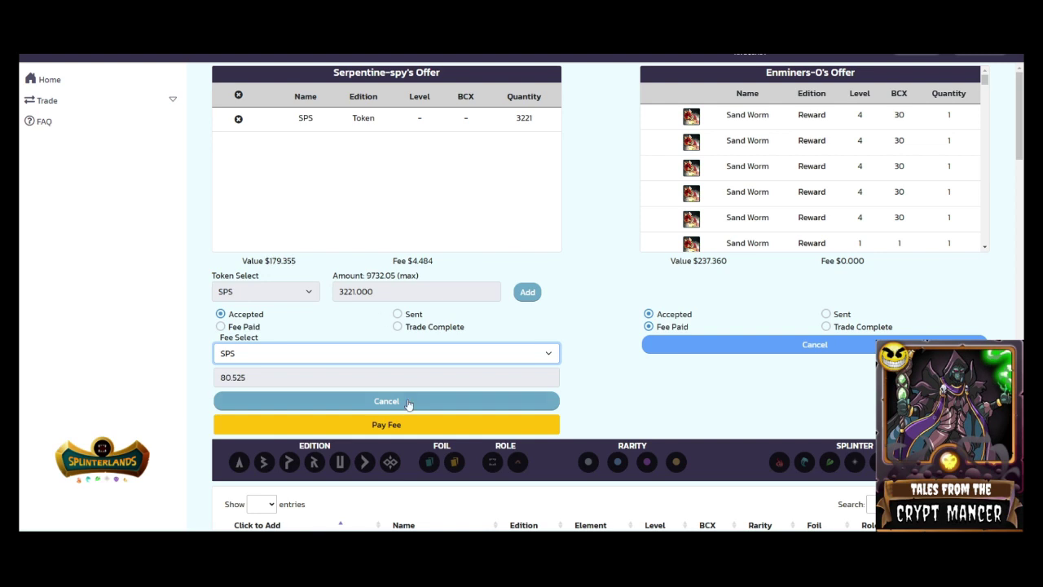
left_click(403, 425)
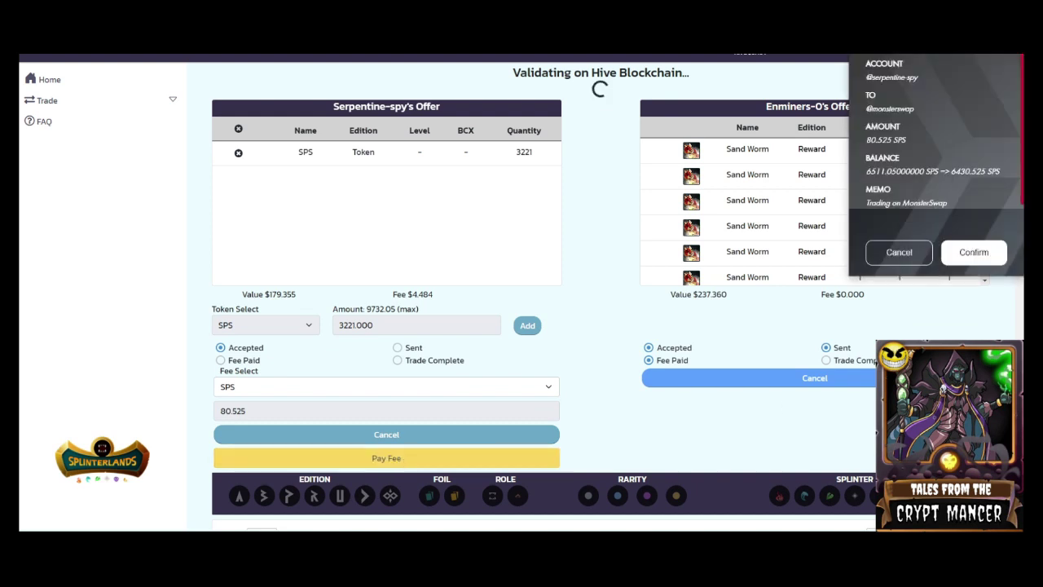
left_click(975, 253)
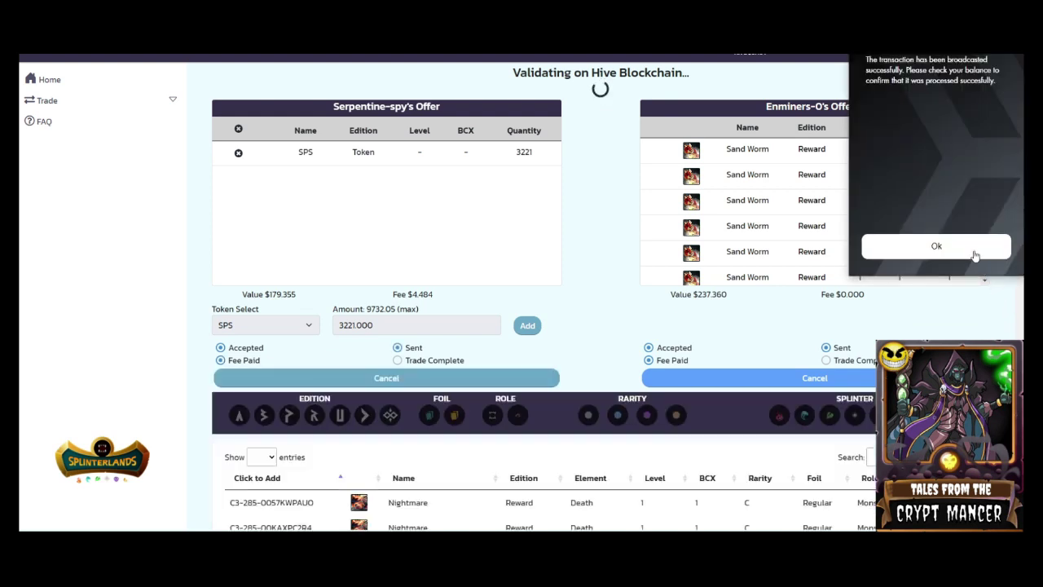
left_click(967, 253)
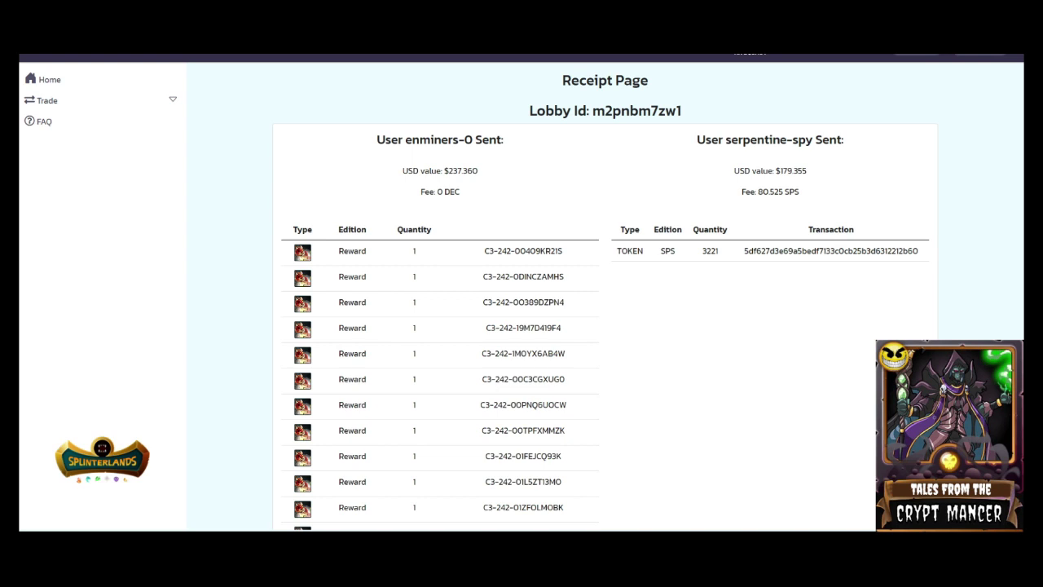
- Check the SPS balance in the Hive Engine wallet, switch to Splinterlands, dismiss the gift notice and filter the collection to owned cards
key("ctrl+Tab")
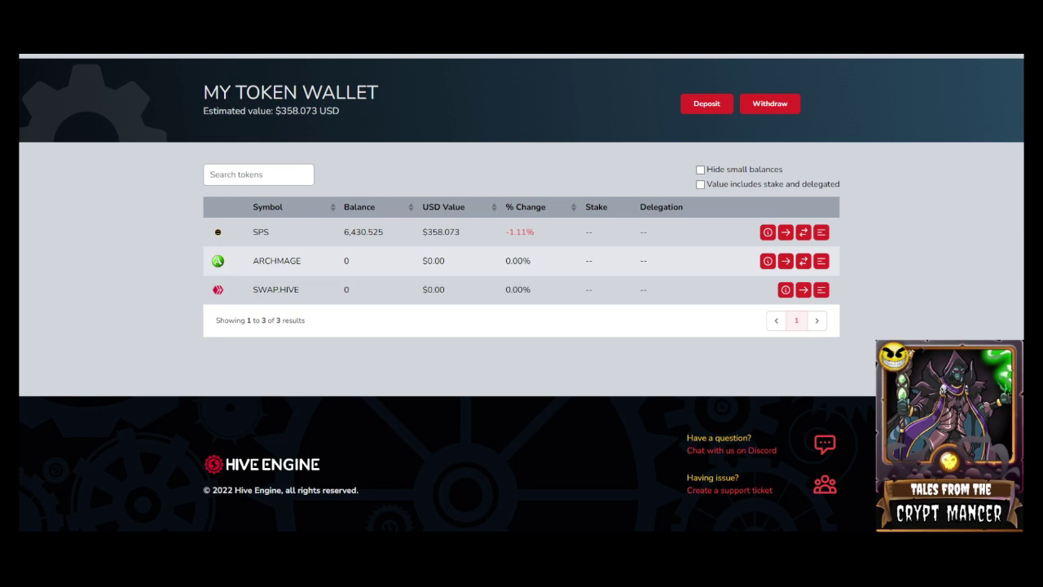
key("ctrl+Tab")
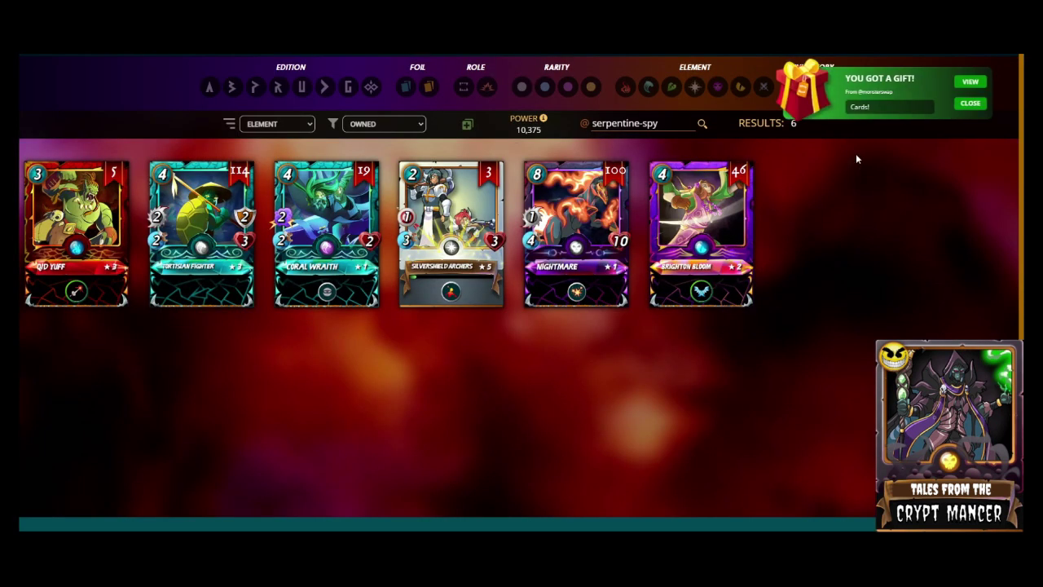
left_click(969, 103)
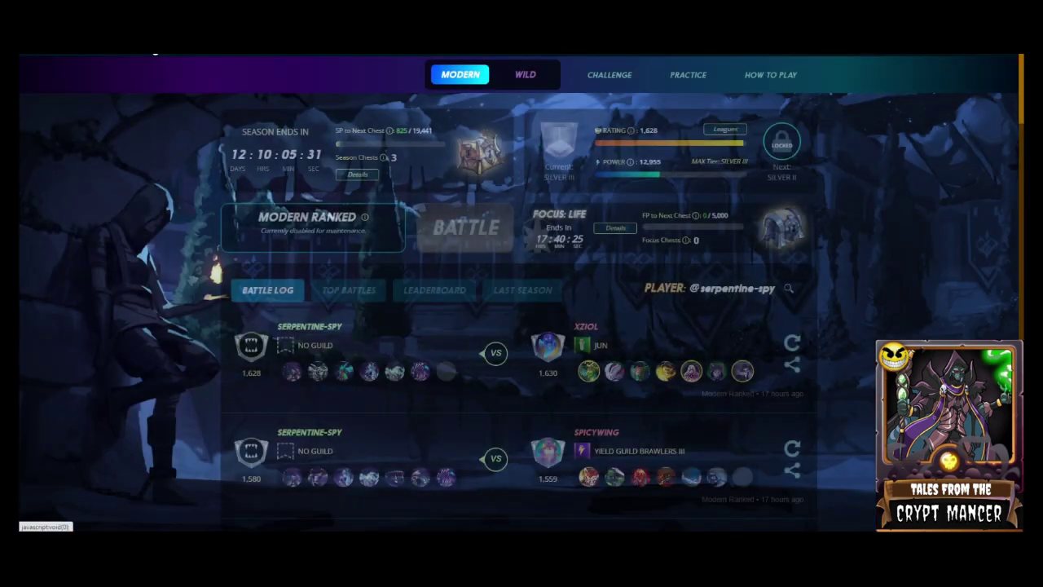
left_click(384, 124)
left_click(368, 135)
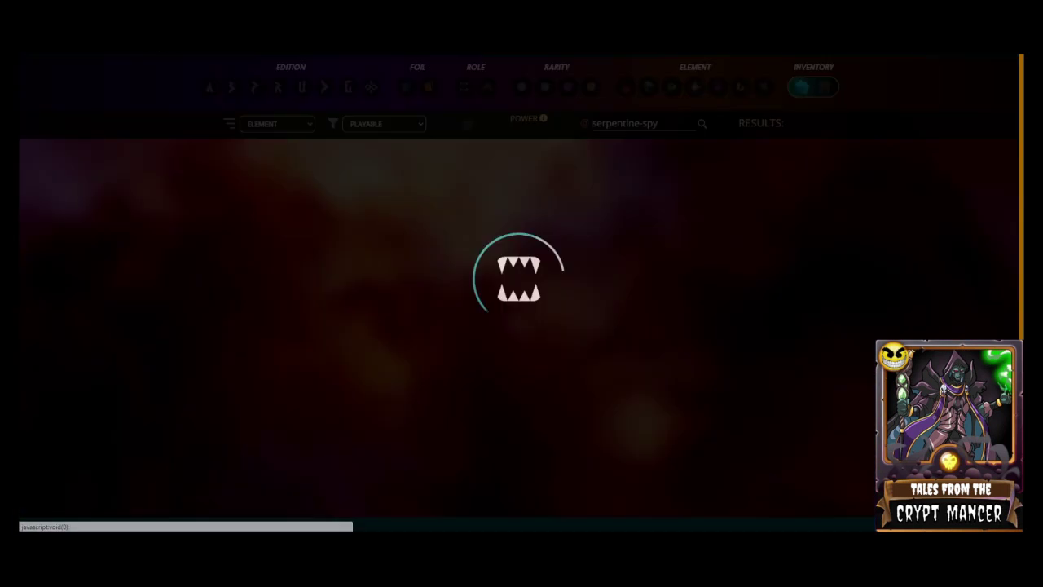
left_click(372, 125)
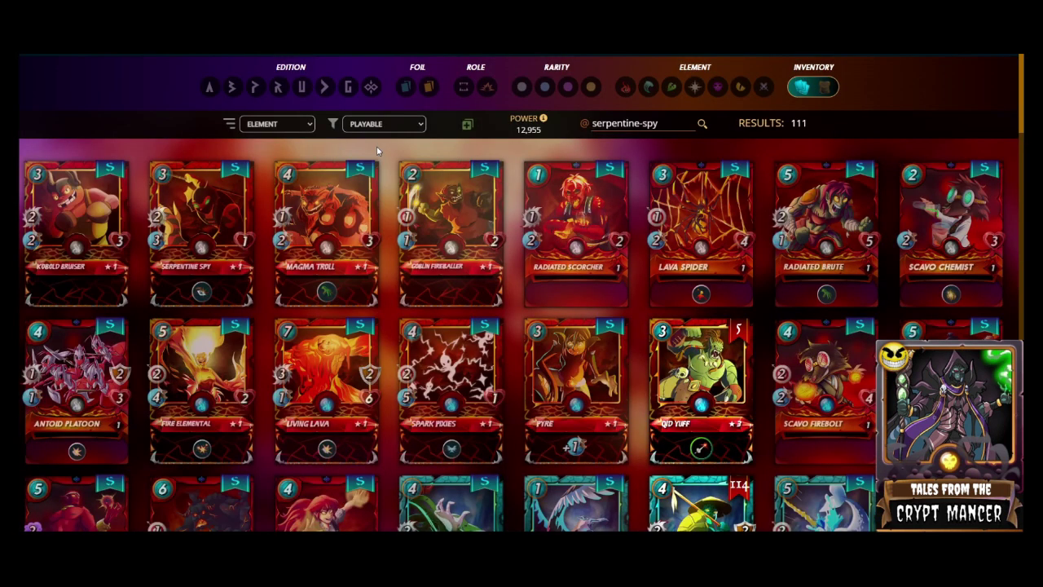
left_click(363, 148)
- Open the Sand Worm card, check its copies by selecting all except the five level 4 ones, and clear the selection
left_click(824, 237)
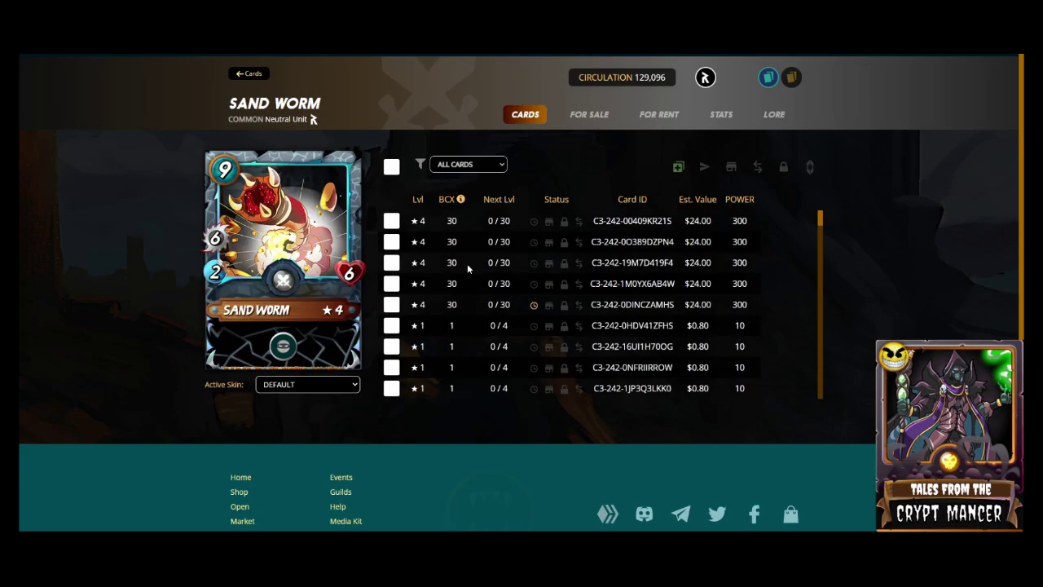
left_click(391, 166)
left_click(392, 221)
left_click(392, 242)
left_click(392, 262)
left_click(392, 283)
left_click(392, 304)
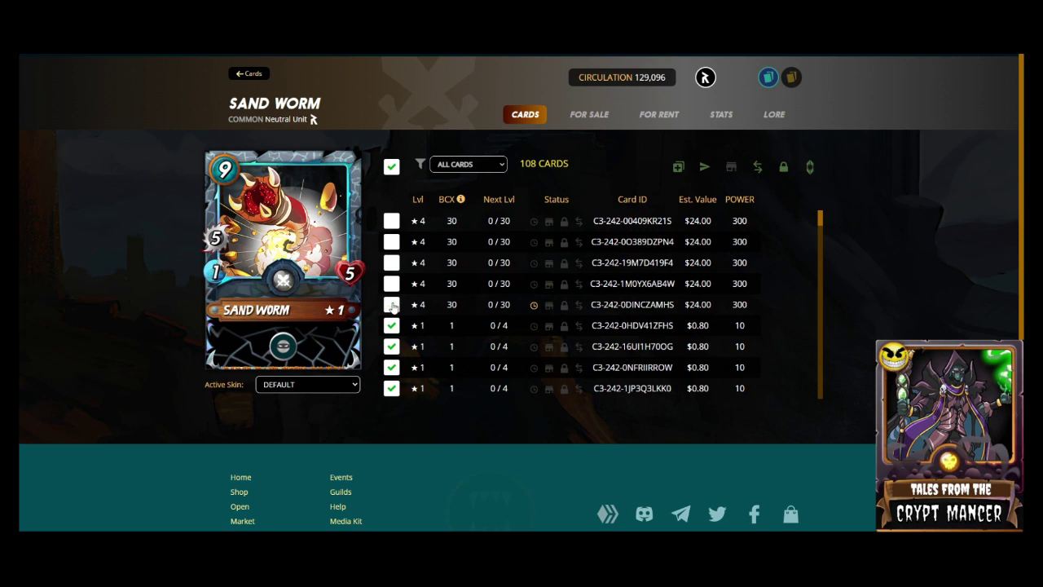
left_click(392, 168)
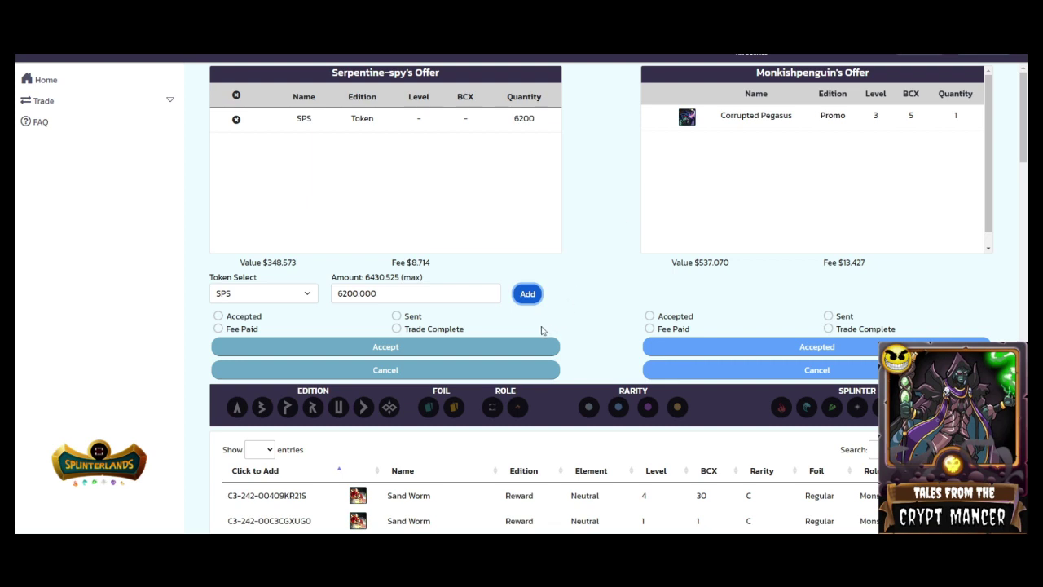
- Accept and confirm the 6200 SPS offer for the Corrupted Pegasus in MonsterSwap, and pay the trade fee in SPS
left_click(412, 355)
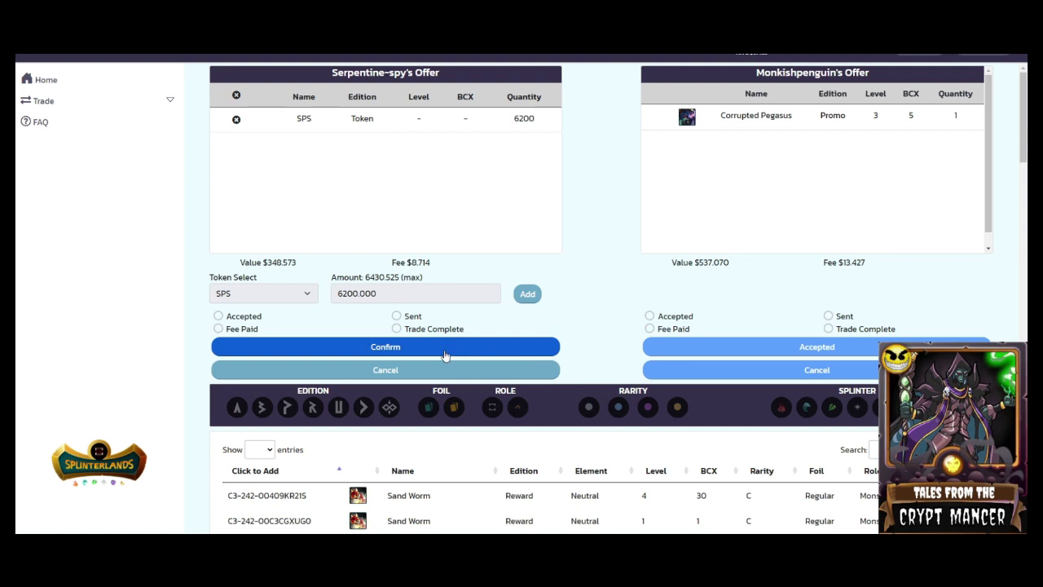
left_click(448, 354)
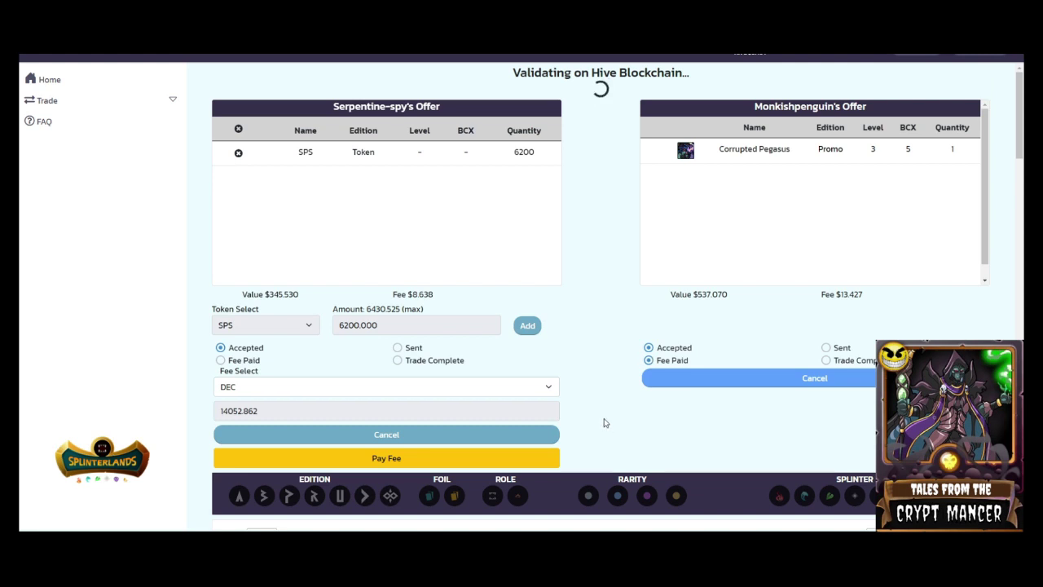
left_click(307, 389)
left_click(292, 400)
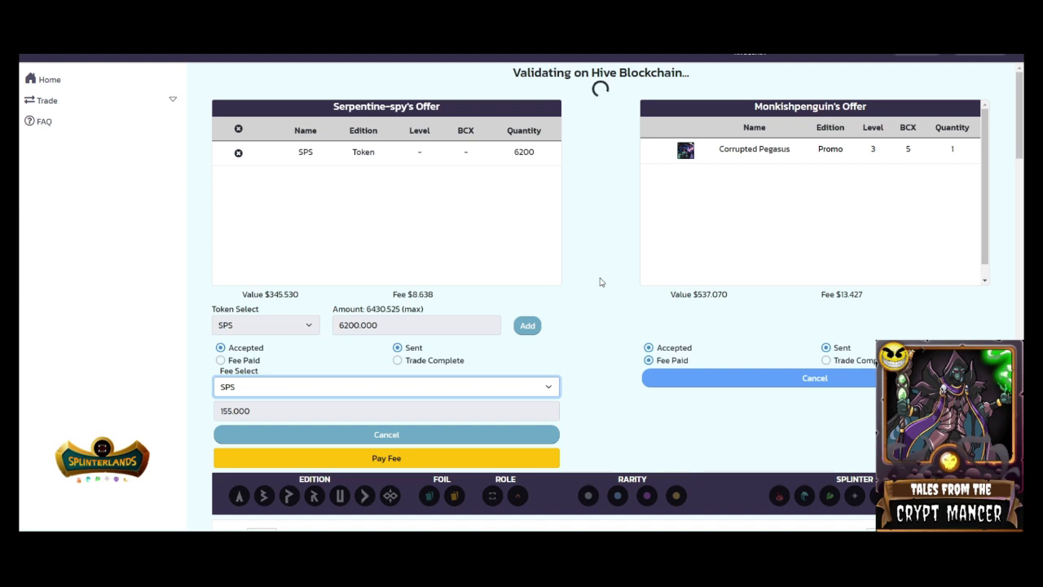
left_click(403, 467)
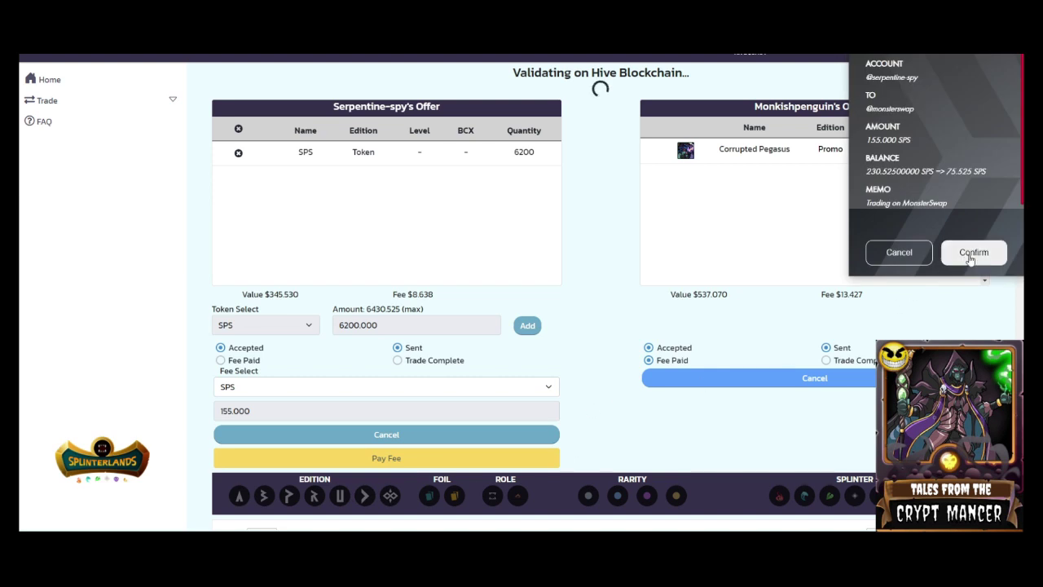
left_click(972, 255)
left_click(969, 248)
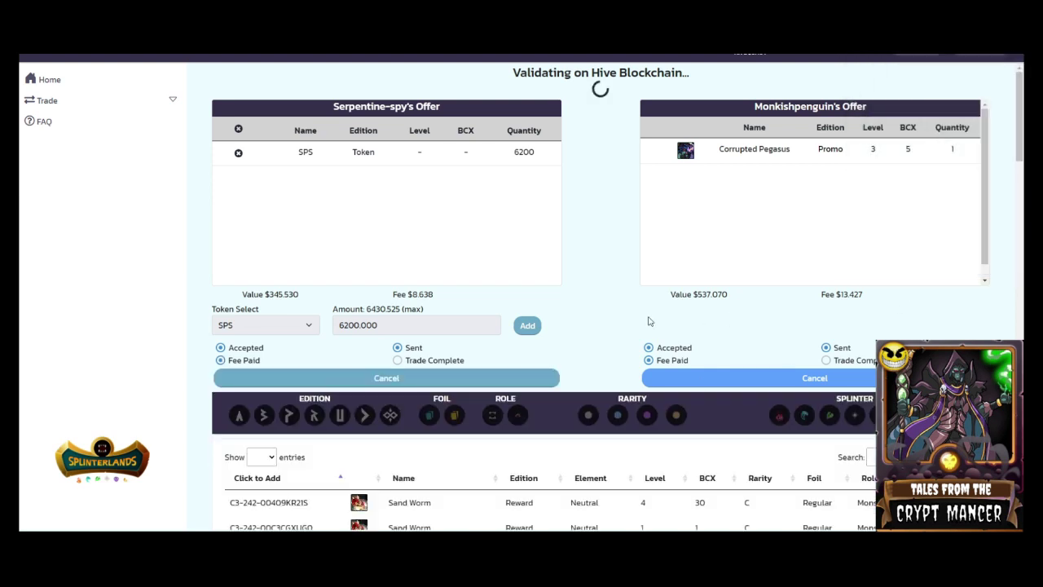